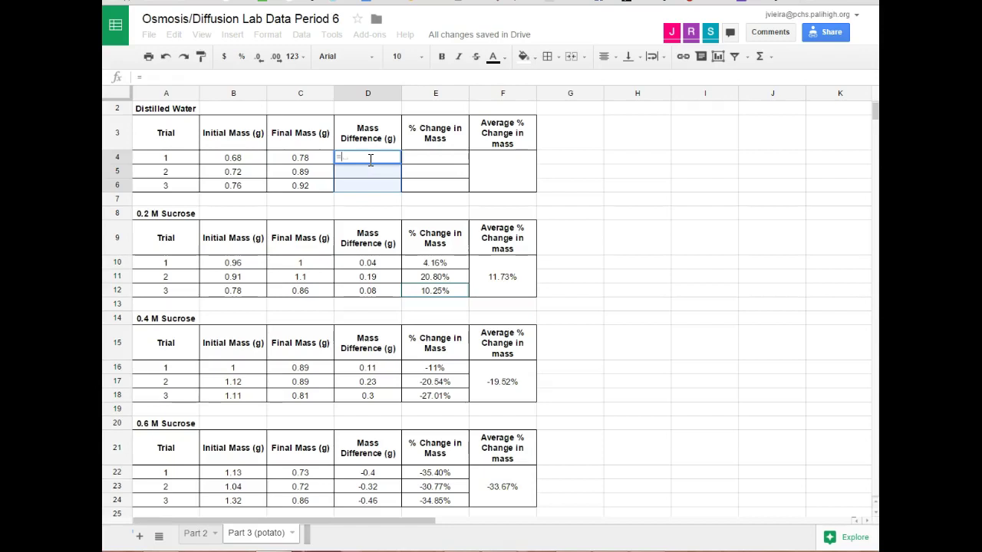
Complete the Distilled Water mass difference formula =C4-B4 in D4 and fill it down through D6.
left_click(303, 158)
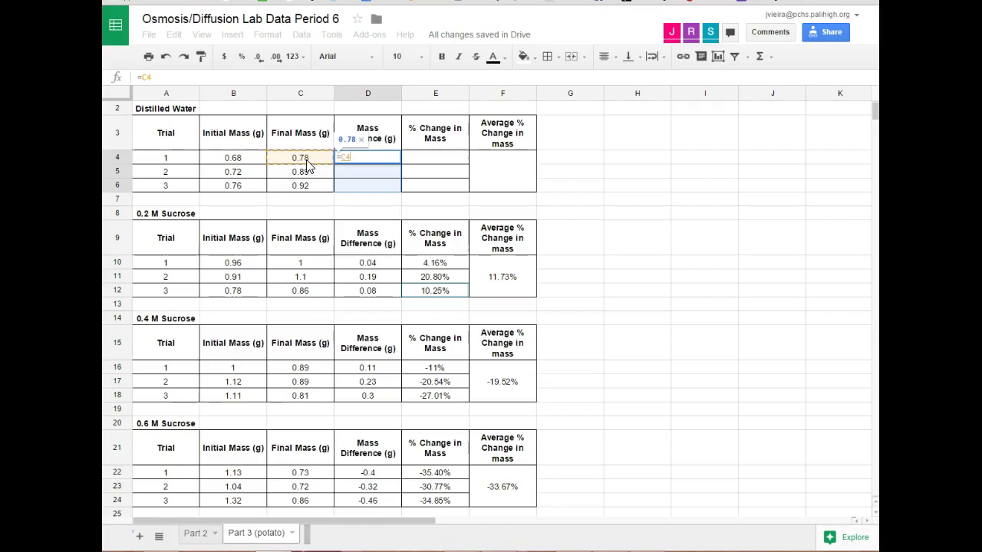
type("-")
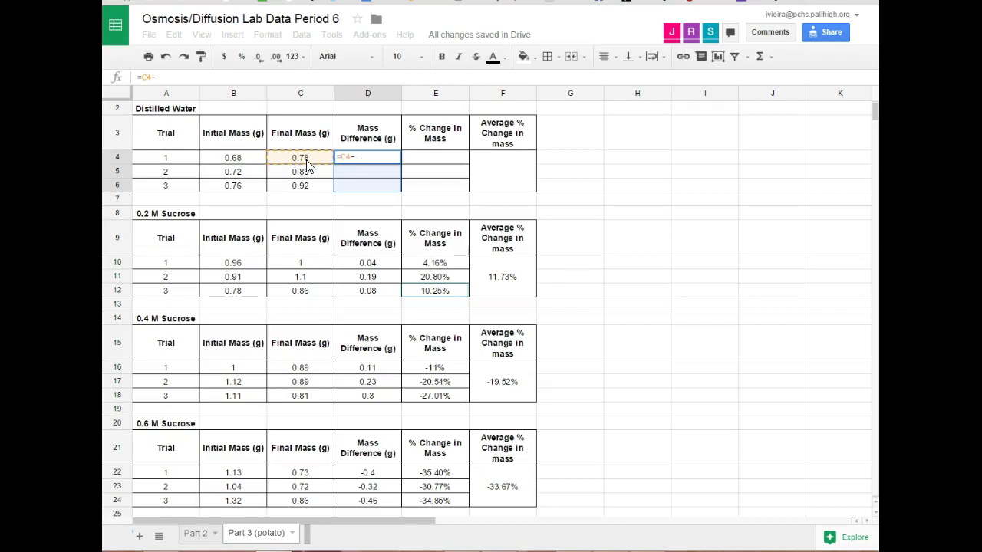
left_click(234, 159)
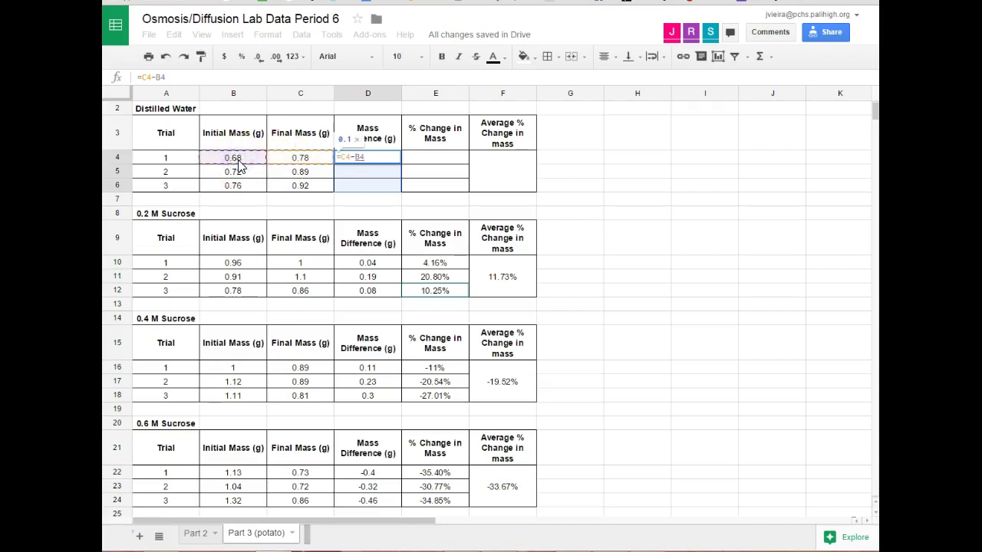
key("Return")
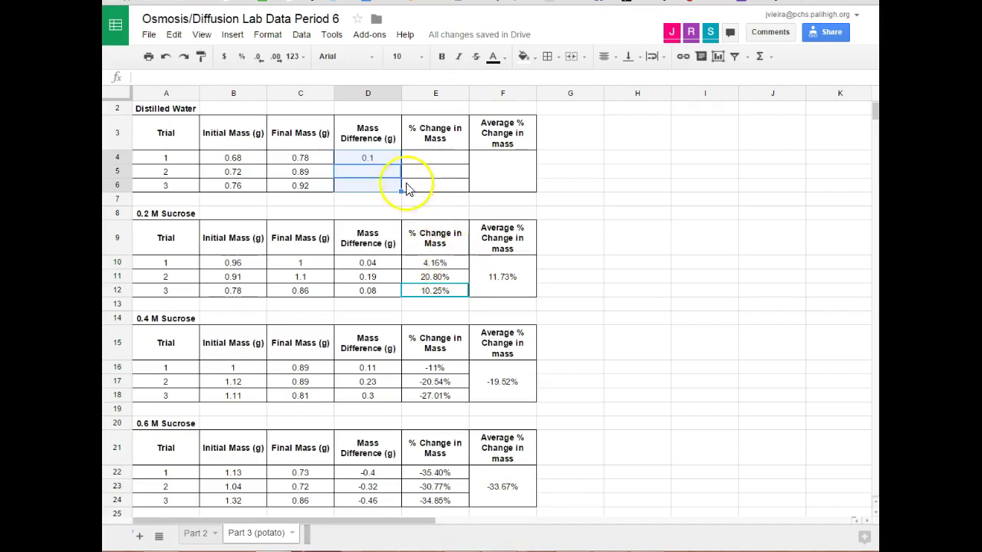
left_click(379, 159)
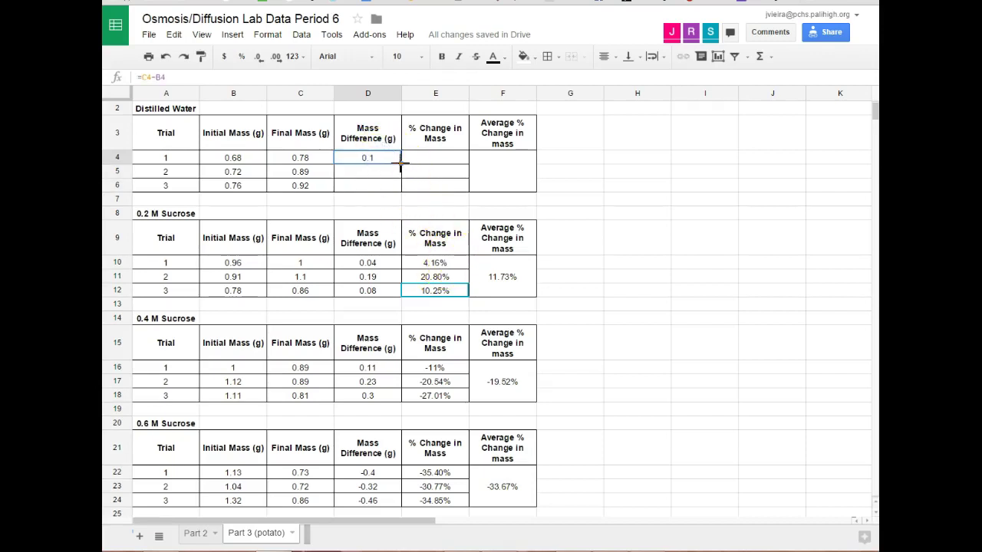
left_click_drag(400, 163, 402, 186)
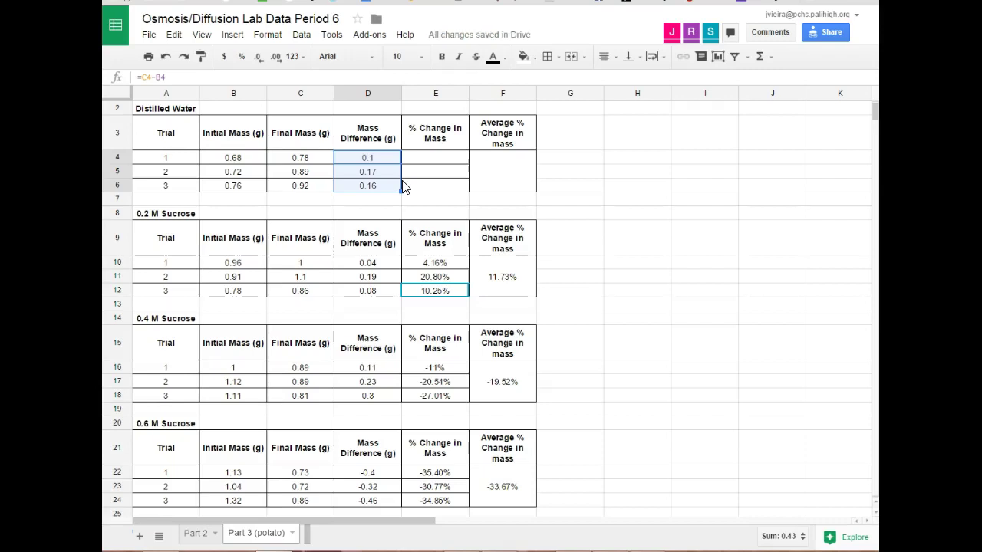
Enter the formula =D4/B4 in E4 to calculate trial 1's percent change in mass for Distilled Water.
left_click(437, 162)
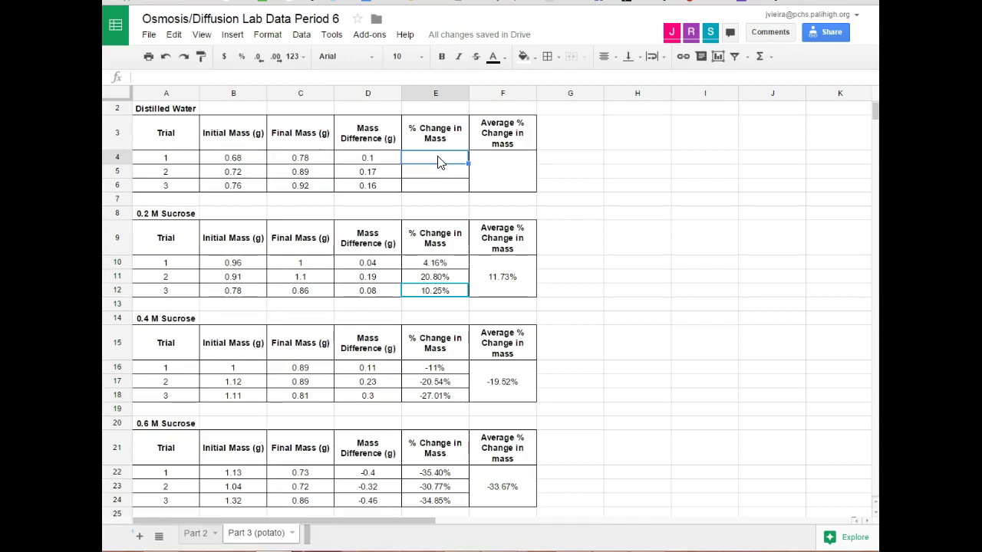
type("=")
left_click(365, 160)
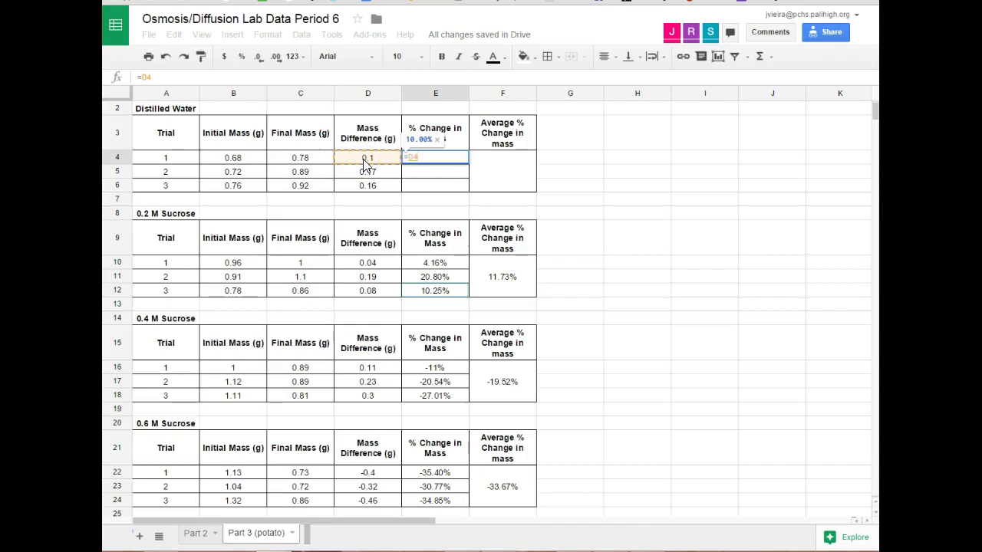
type("/")
left_click(228, 159)
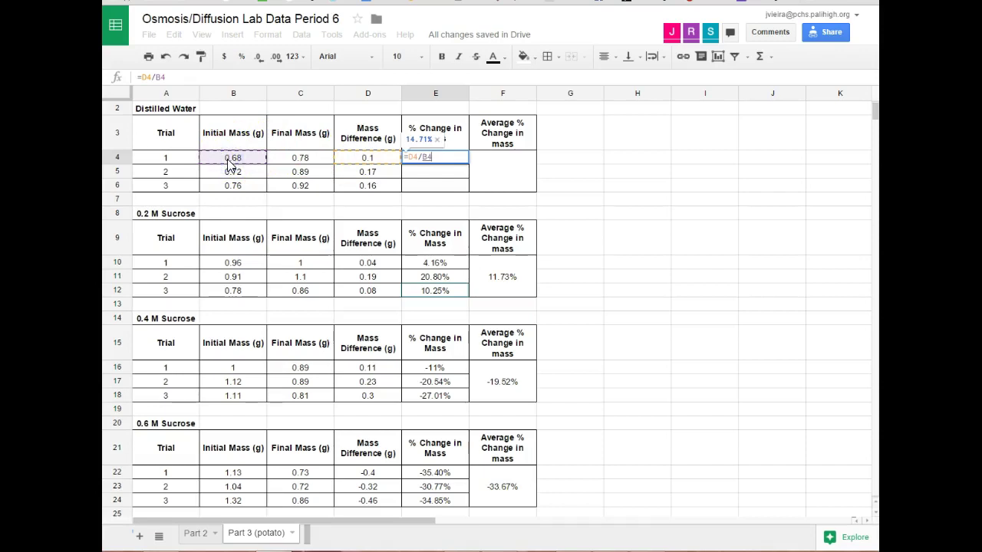
key("Return")
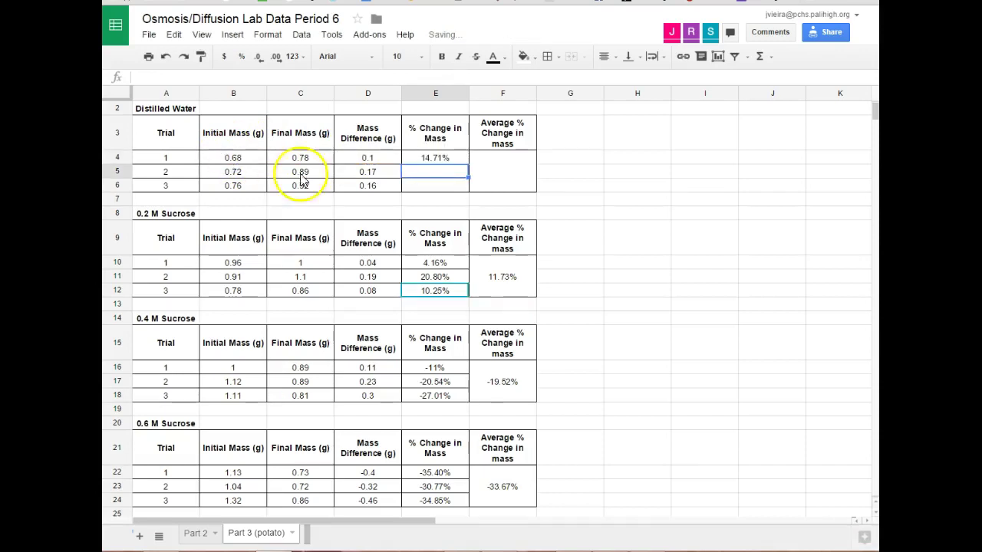
Apply the Number format to the Distilled Water percent change cells E4:E6.
left_click(267, 34)
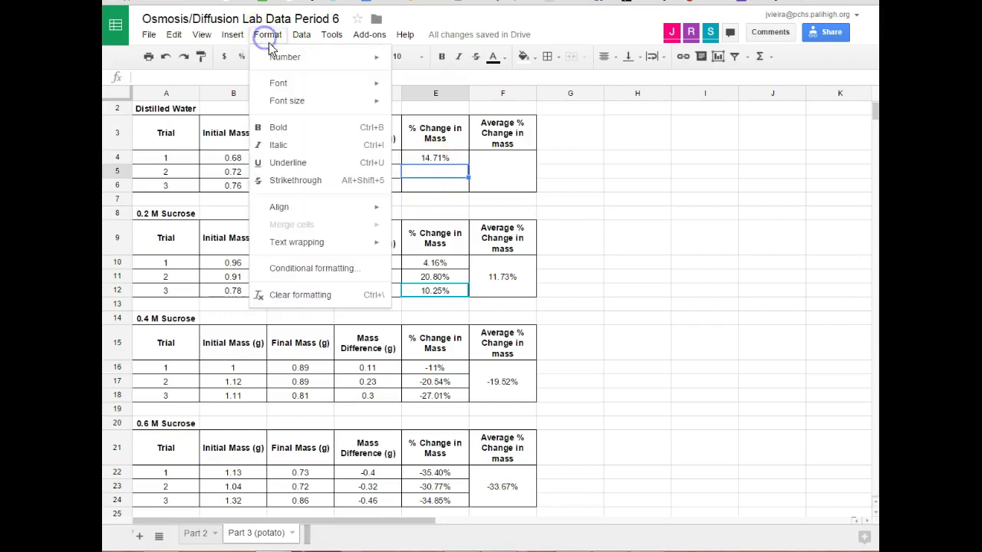
mouse_move(288, 57)
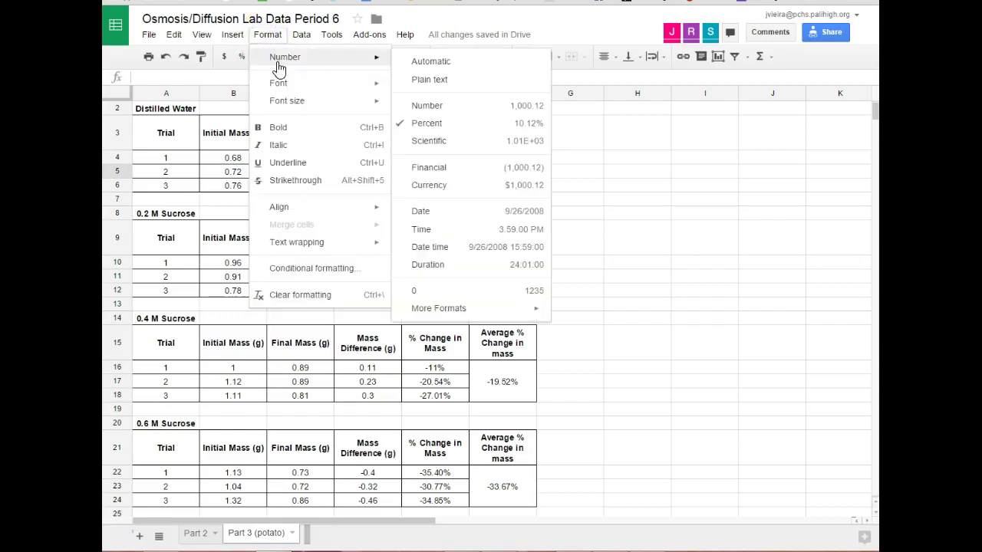
left_click(438, 106)
left_click(450, 158)
left_click_drag(450, 158, 453, 185)
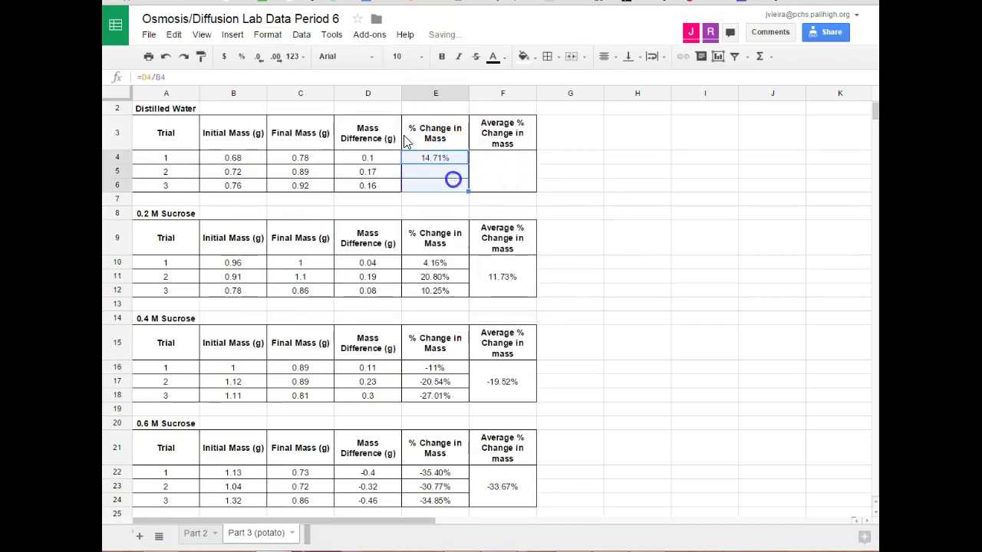
left_click(267, 34)
mouse_move(312, 68)
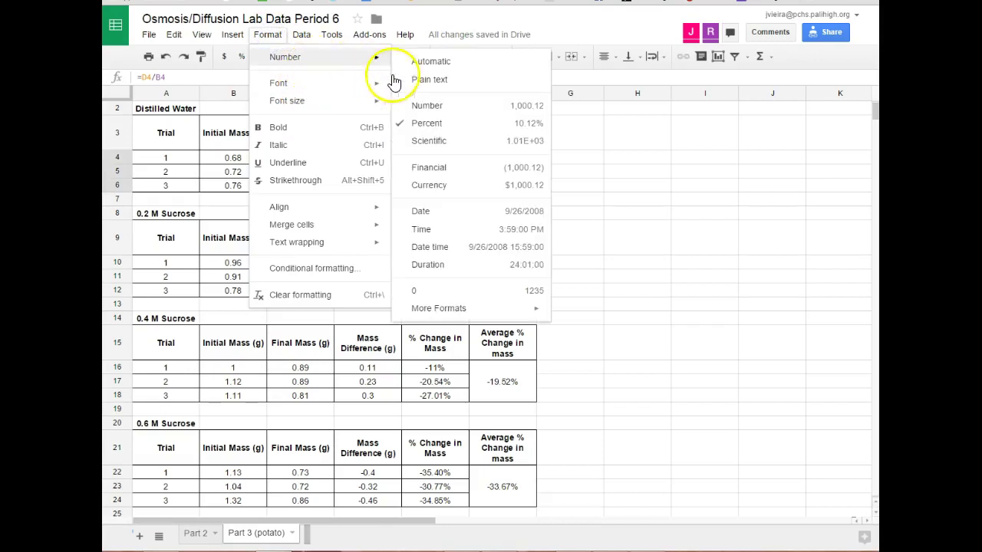
left_click(419, 101)
left_click(681, 207)
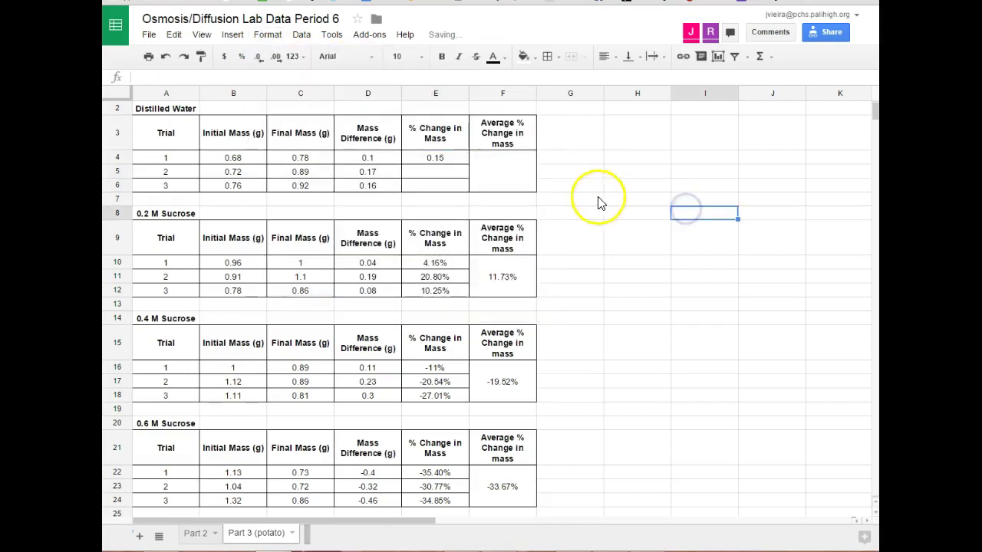
Fill the percent change formula from E4 down through E6.
left_click(453, 159)
left_click_drag(468, 164, 468, 186)
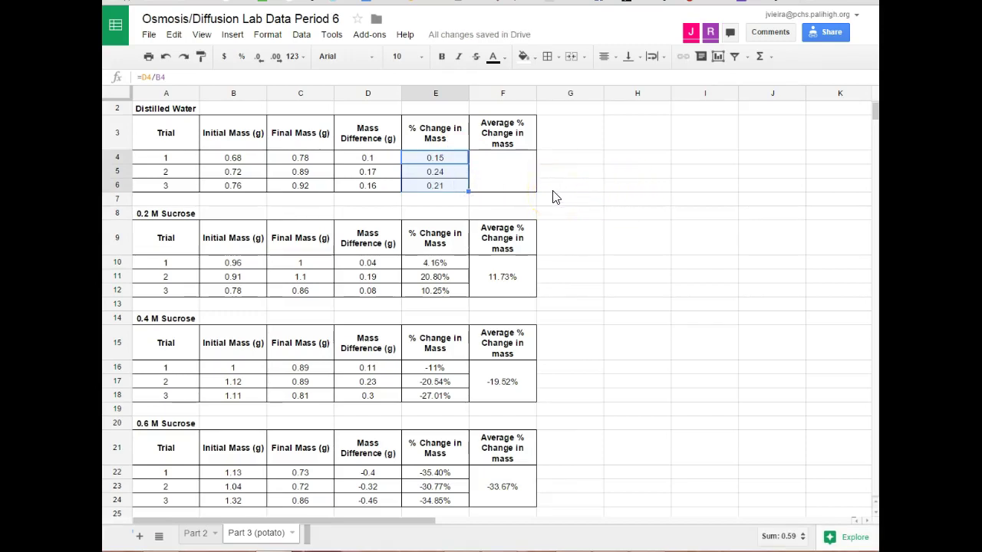
Change the formula in E4 to =(D4/B4)*100.
left_click(435, 159)
left_click(150, 80)
left_click(201, 80)
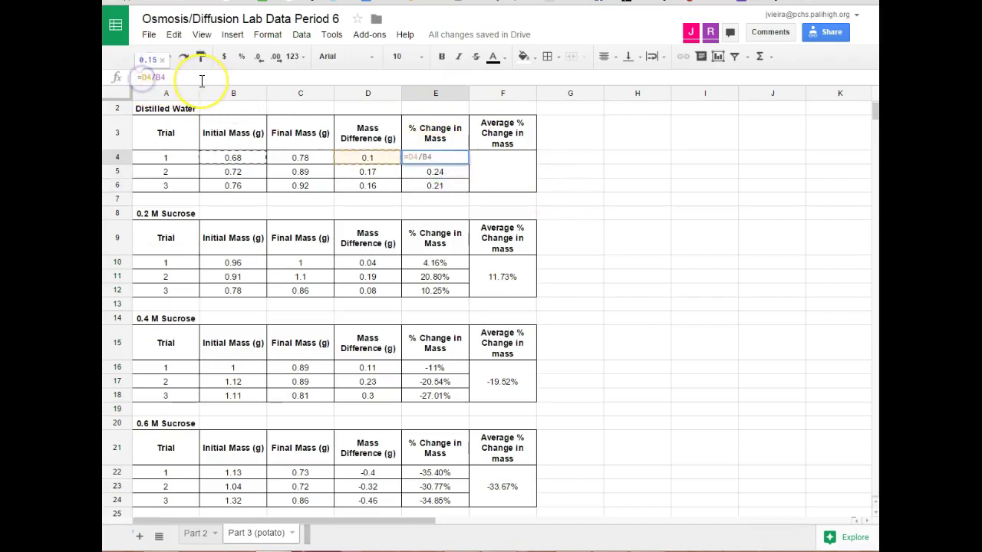
type("(")
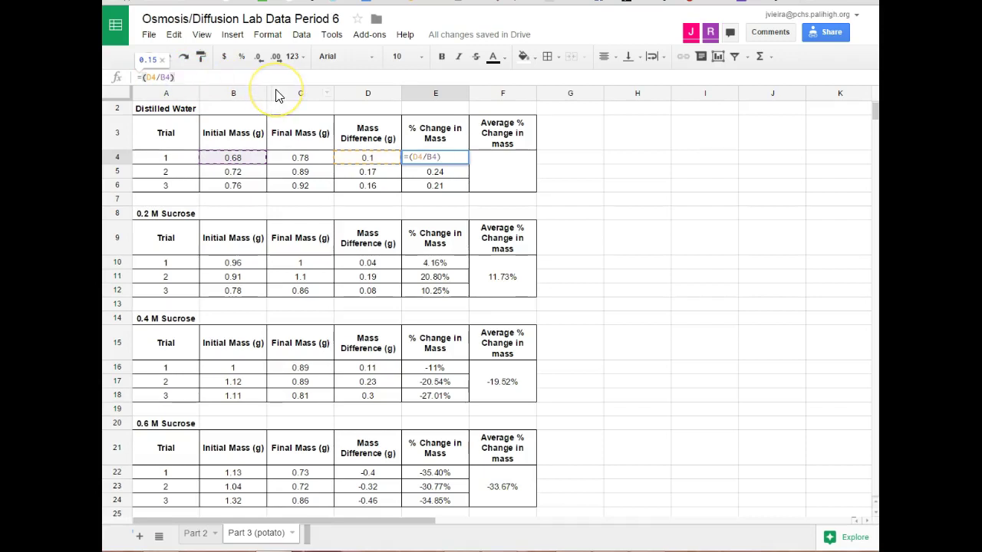
type("*")
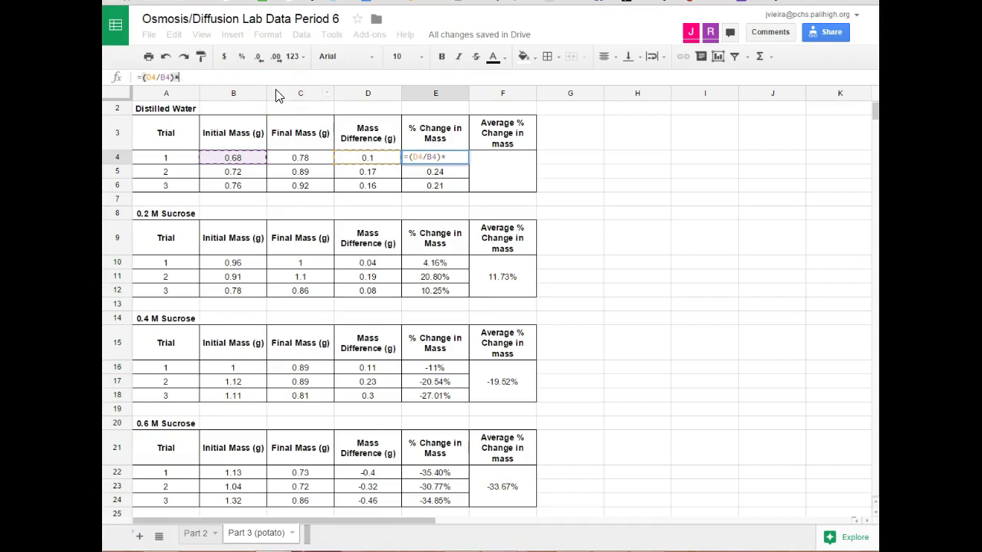
type("100")
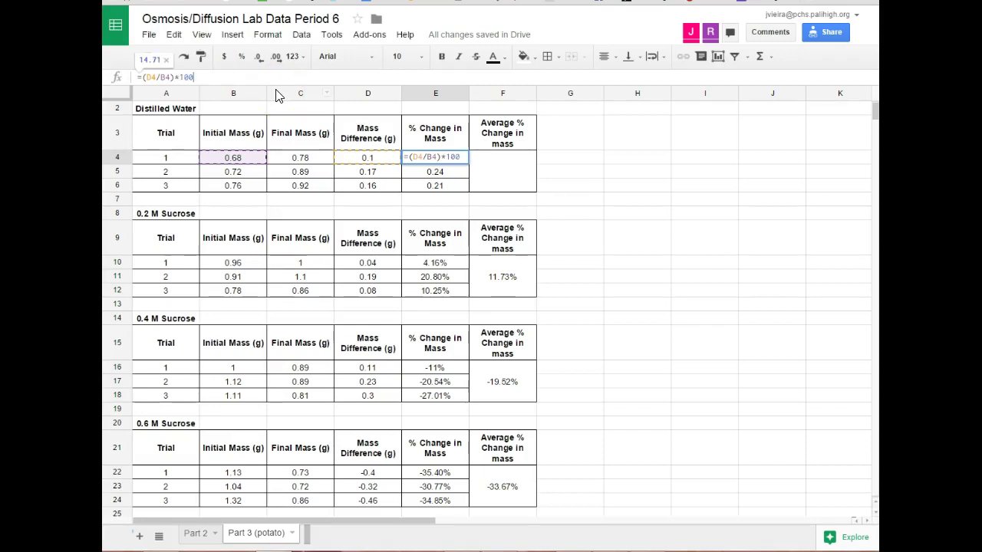
key("Return")
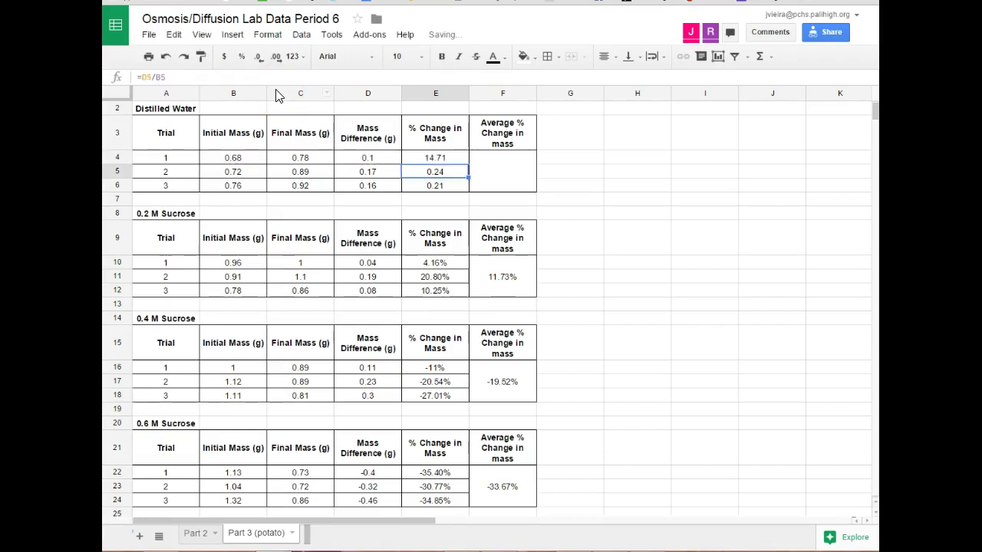
Restore the formula in E4 to =D4/B4 by removing the parentheses and the multiplication by 100.
left_click(444, 159)
left_click(222, 77)
key("BackSpace")
key("BackSpace")
key("BackSpace")
key("BackSpace")
key("BackSpace")
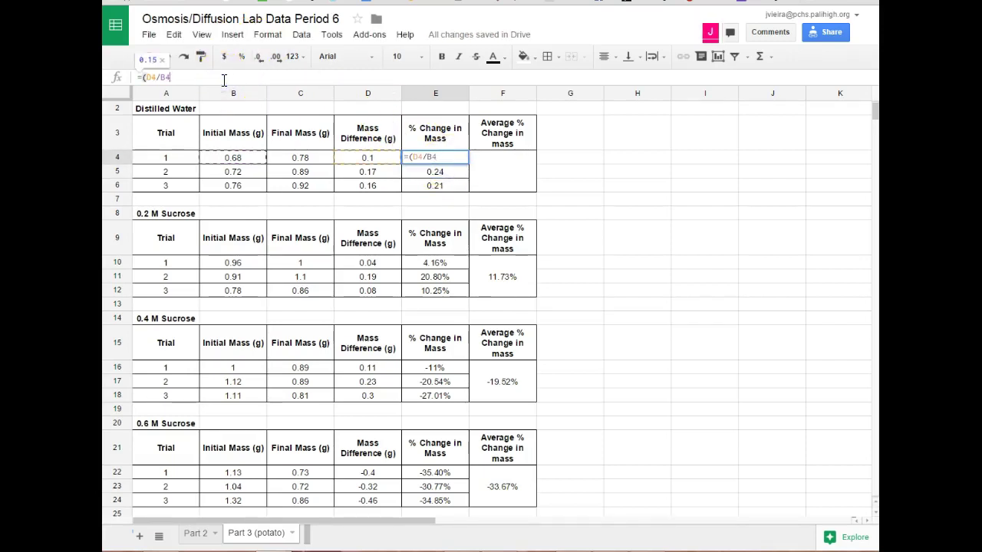
left_click(145, 76)
key("BackSpace")
key("Return")
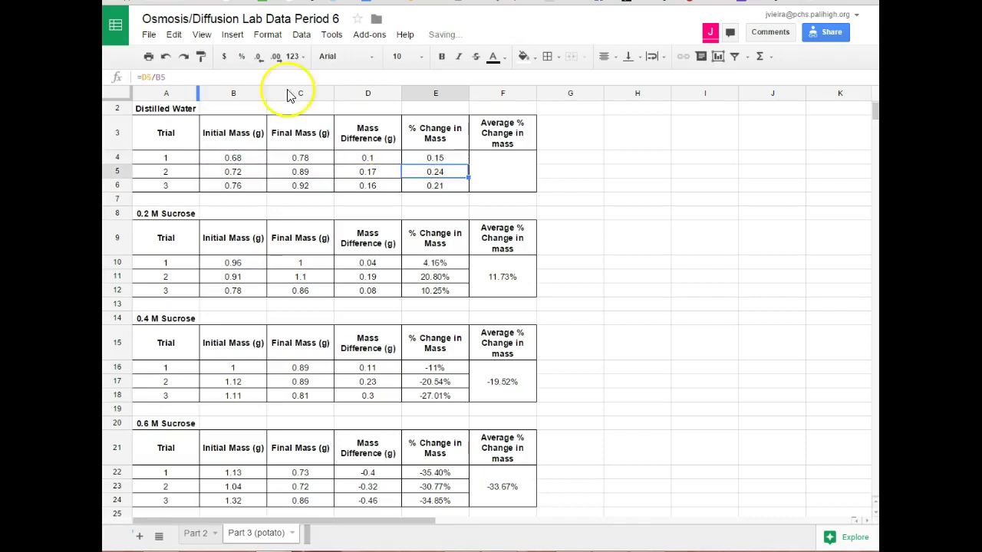
Format the Distilled Water percent change cells E4:E6 as Percent.
left_click_drag(435, 158, 437, 185)
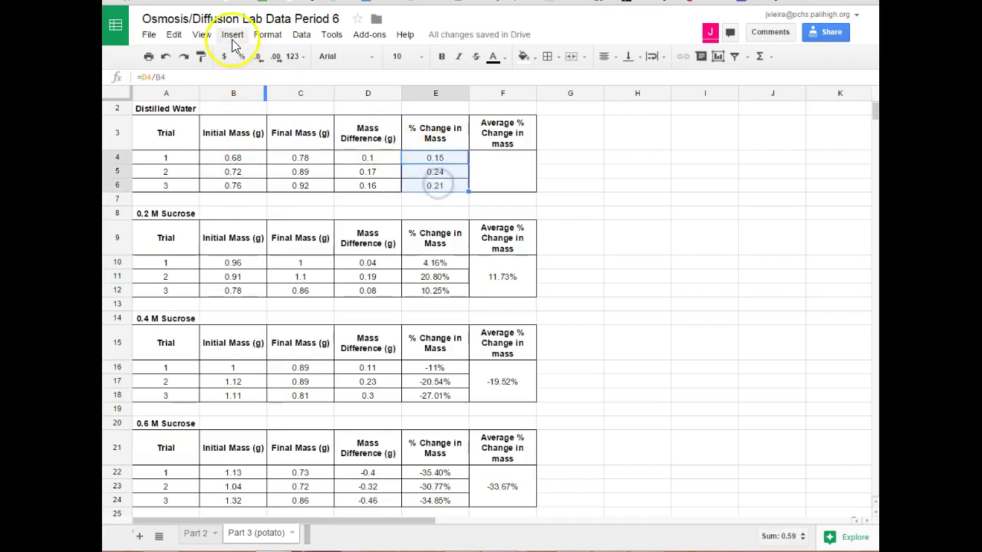
left_click(265, 36)
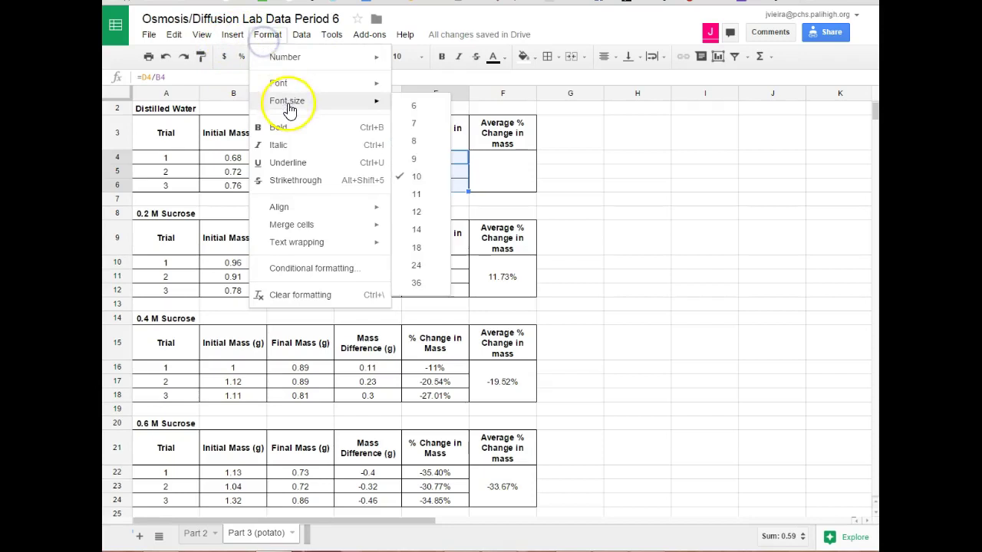
mouse_move(298, 58)
left_click(497, 125)
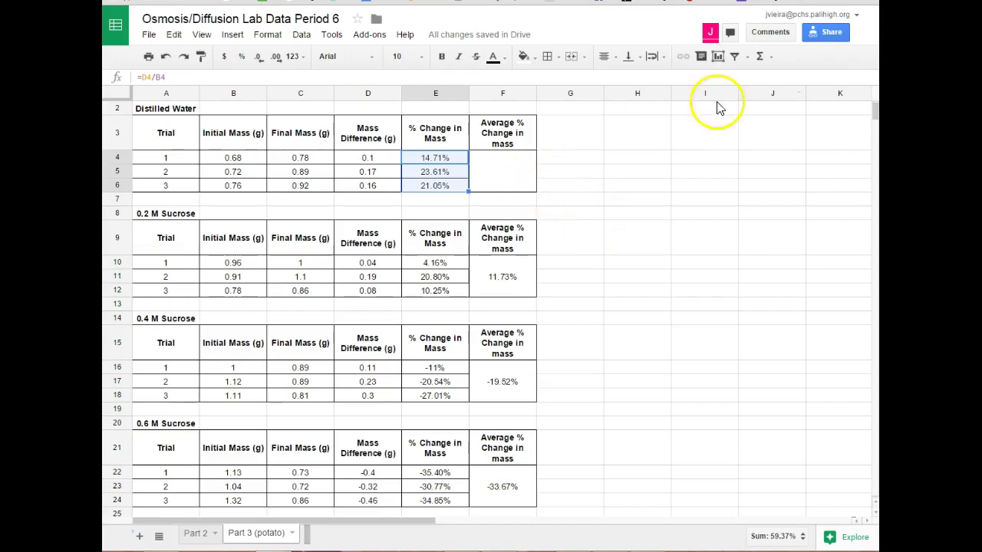
Insert an AVERAGE of the Distilled Water percent changes E4:E6 in the cell directly below them, E7.
left_click(772, 59)
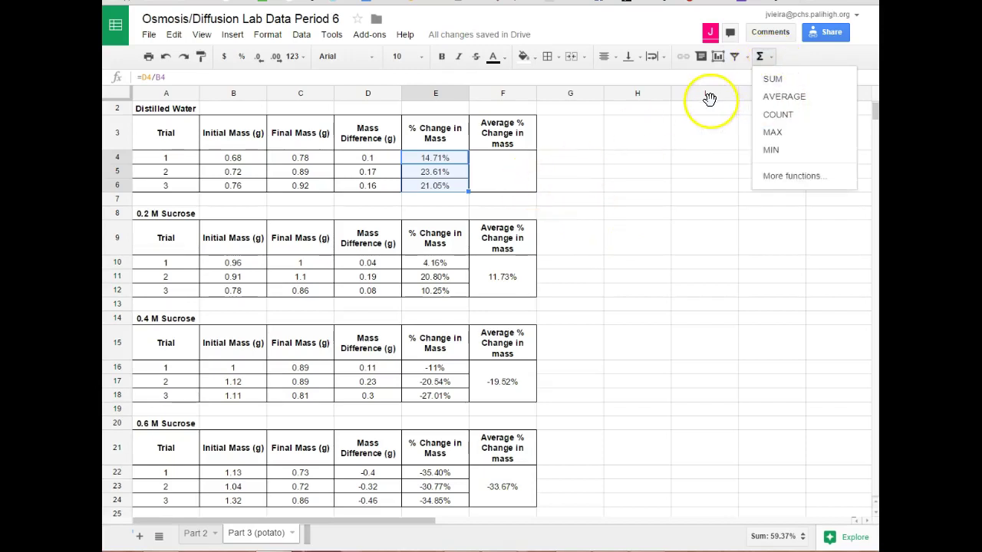
left_click(605, 175)
left_click_drag(438, 158, 447, 188)
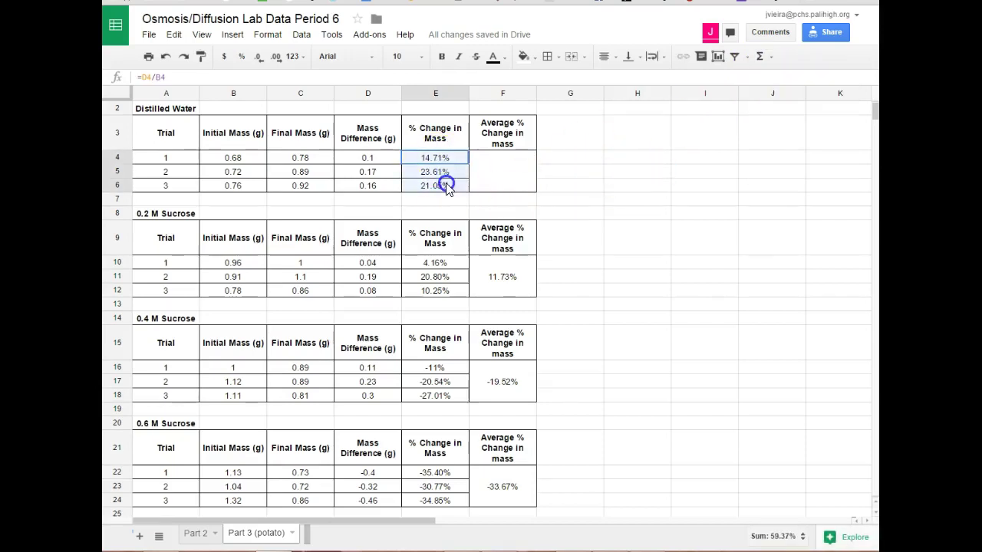
left_click(761, 58)
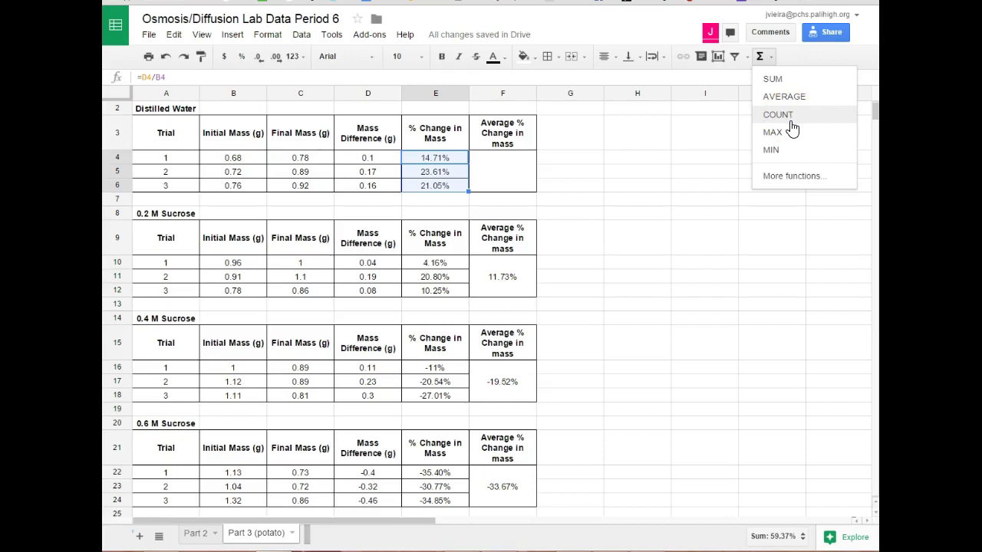
left_click(789, 138)
left_click(785, 136)
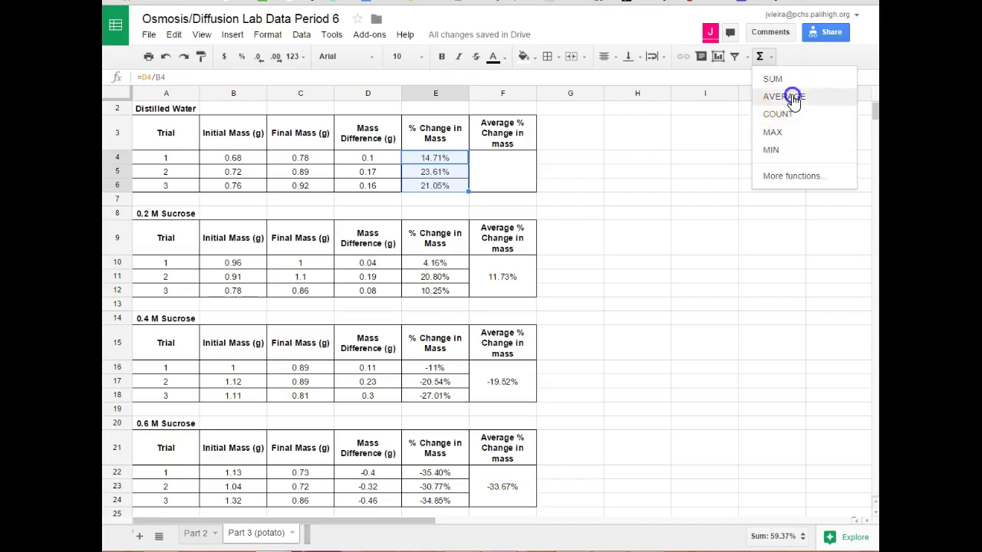
left_click(790, 96)
key("Return")
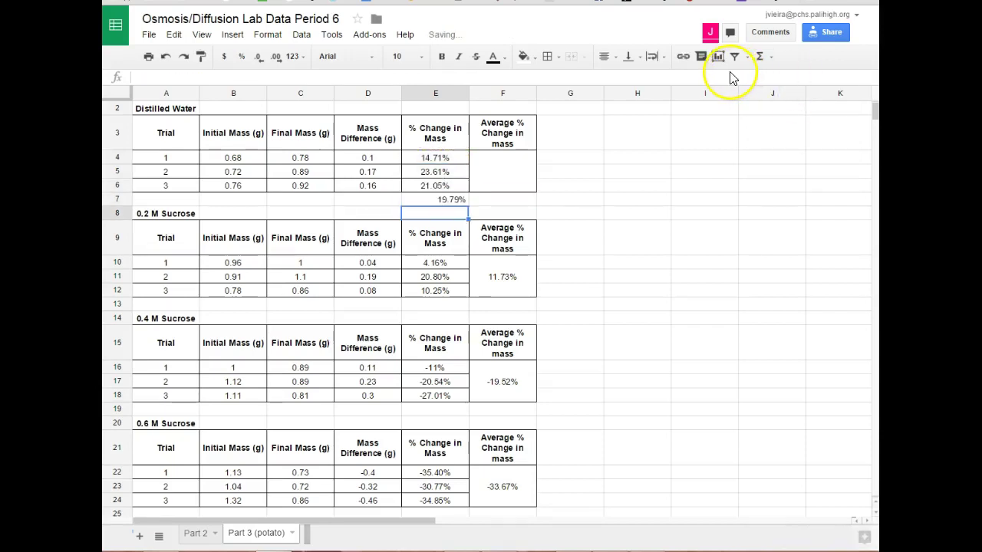
Move the average formula from E7 into the merged Average % Change in mass cell of the Distilled Water table.
left_click(441, 201)
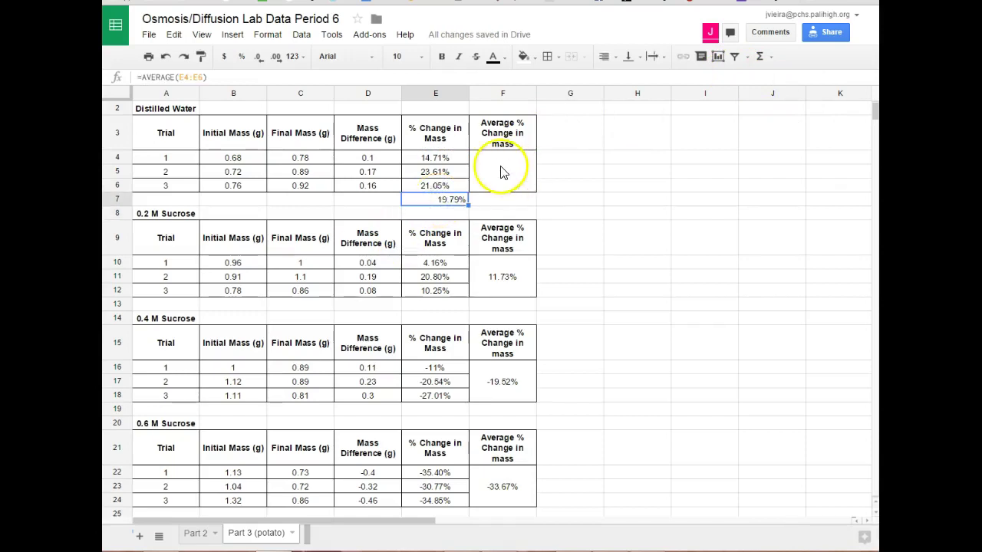
key("ctrl+c")
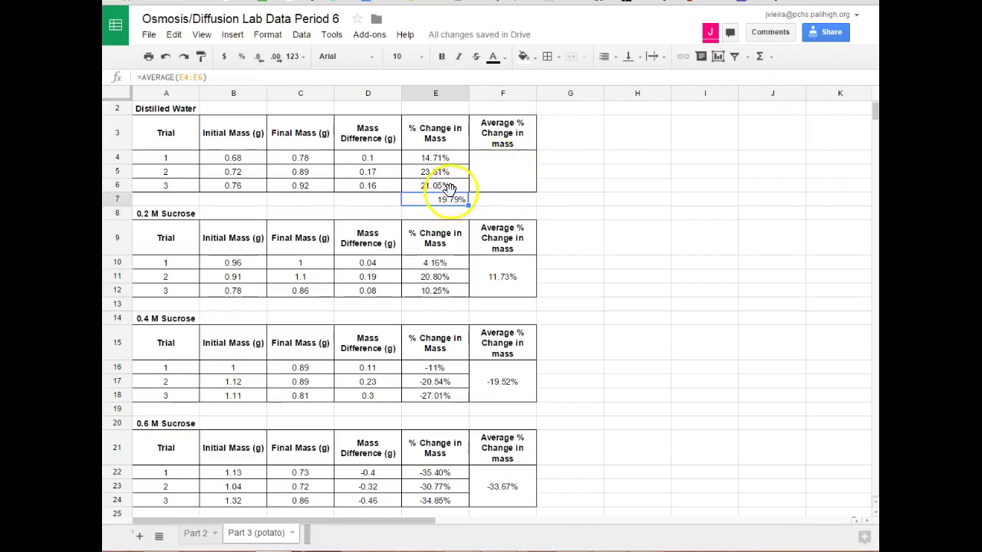
left_click(492, 176)
key("ctrl+v")
left_click(622, 187)
left_click(508, 172)
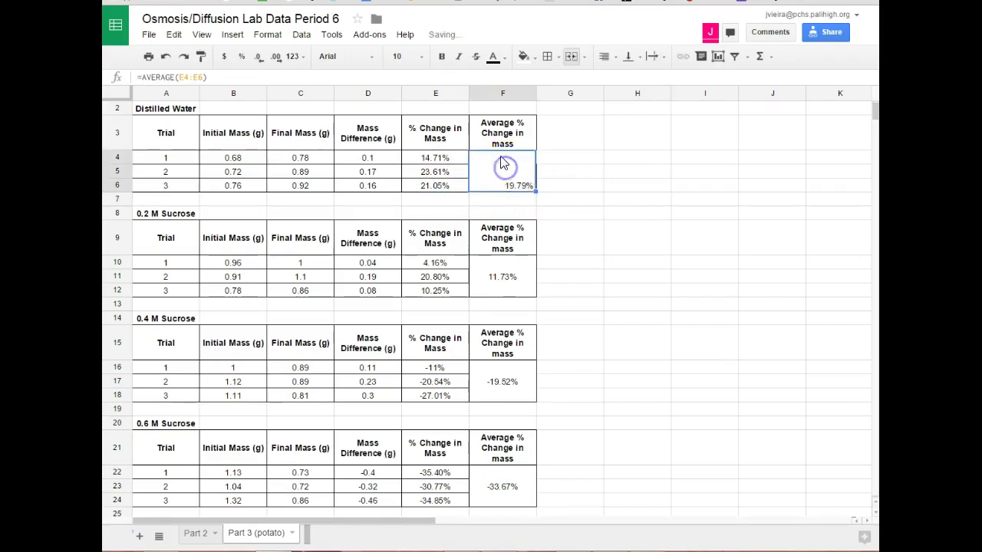
Try merging the empty cells G4:G6 beside the Distilled Water table, and unmerge them again.
left_click_drag(572, 158, 574, 185)
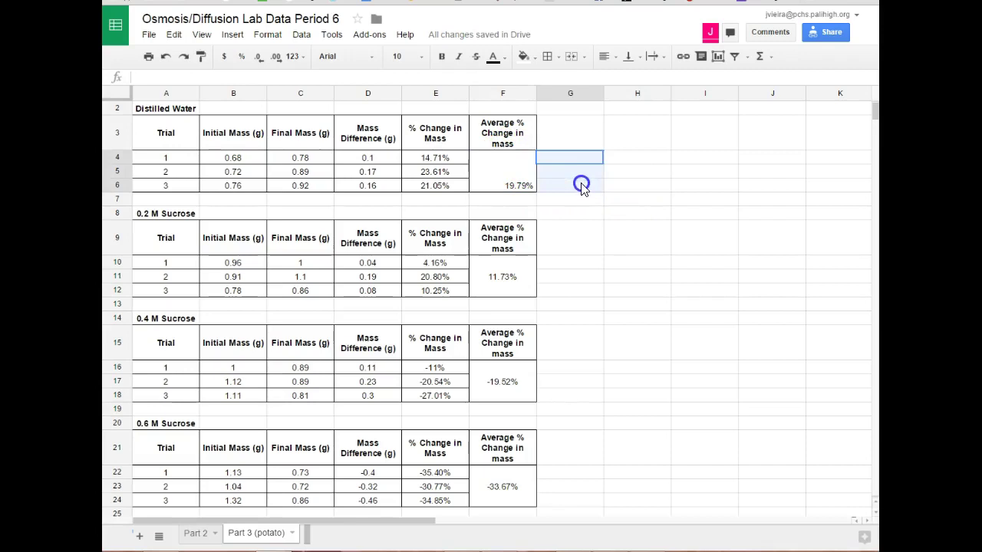
left_click(572, 57)
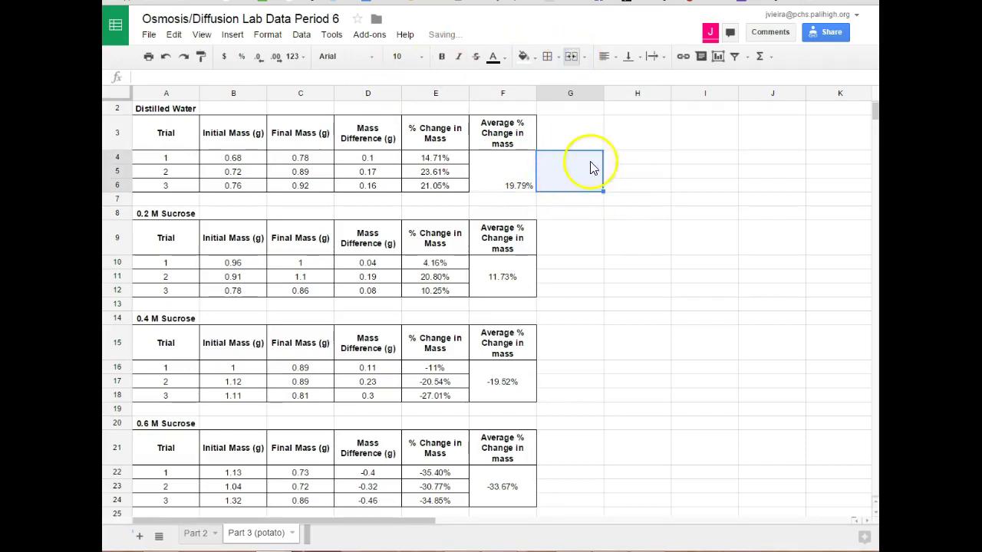
left_click(573, 58)
left_click(619, 218)
Apply an outer border to the merged Average % Change in mass cell of the Distilled Water table.
left_click(507, 169)
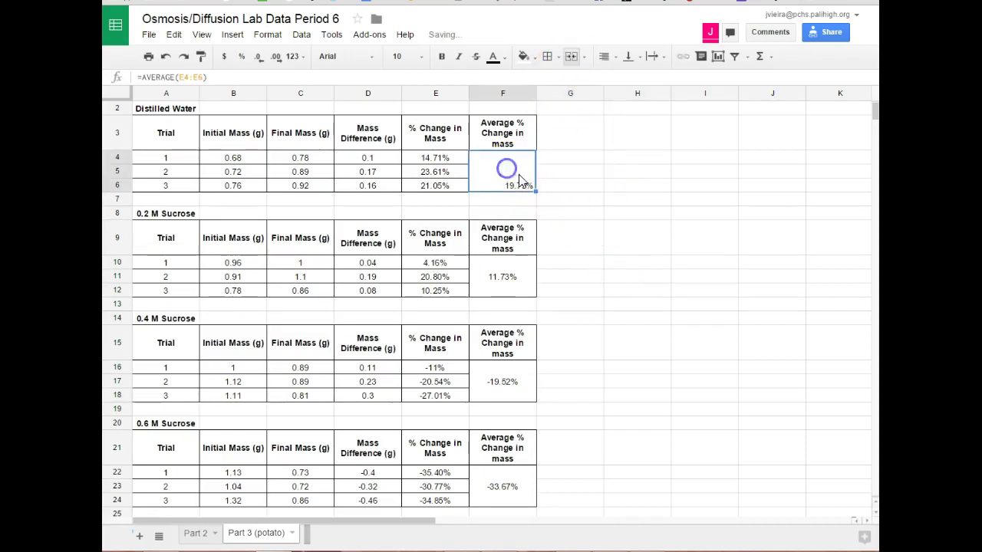
left_click(558, 60)
left_click(640, 89)
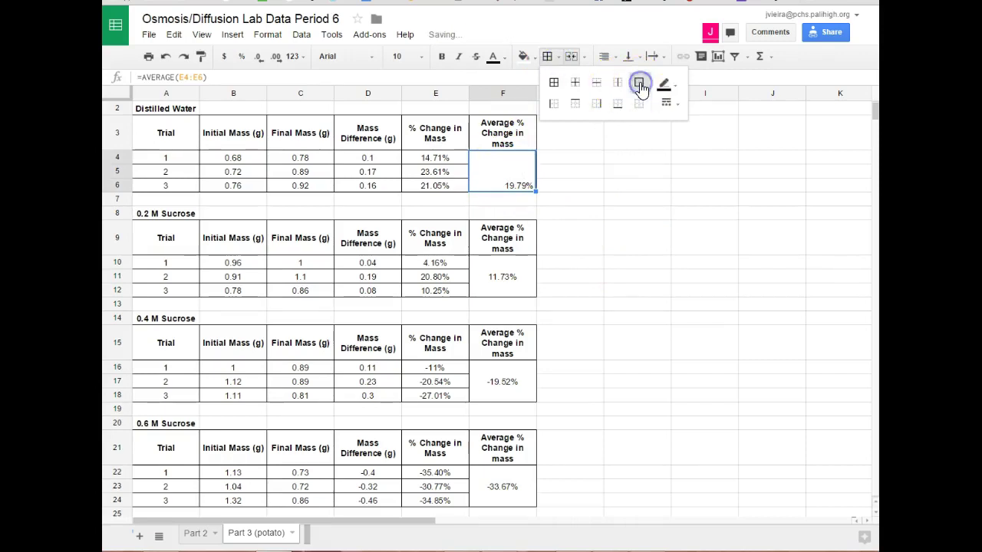
Align the Distilled Water average percent change to the center horizontally and to the middle vertically.
left_click(267, 34)
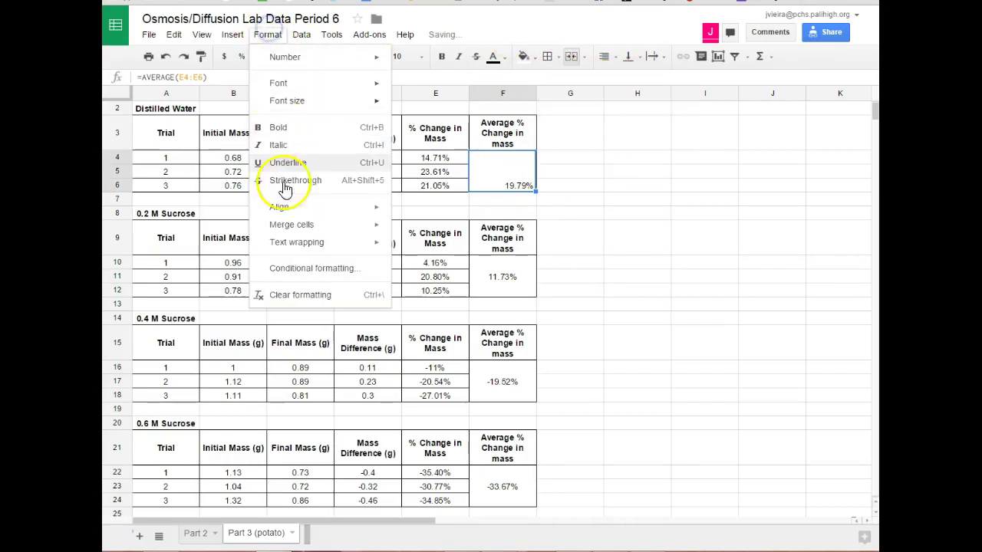
mouse_move(303, 205)
left_click(424, 230)
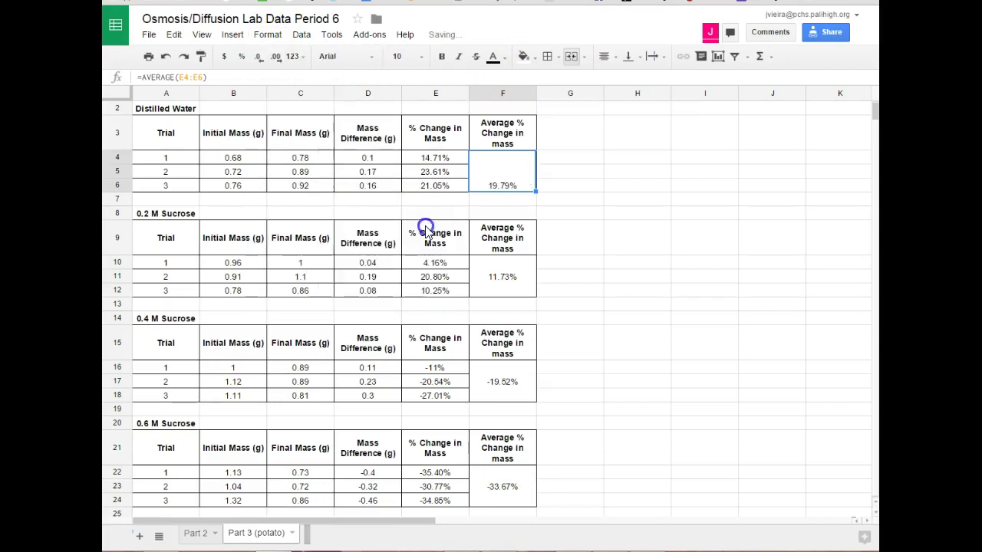
left_click(269, 35)
mouse_move(379, 208)
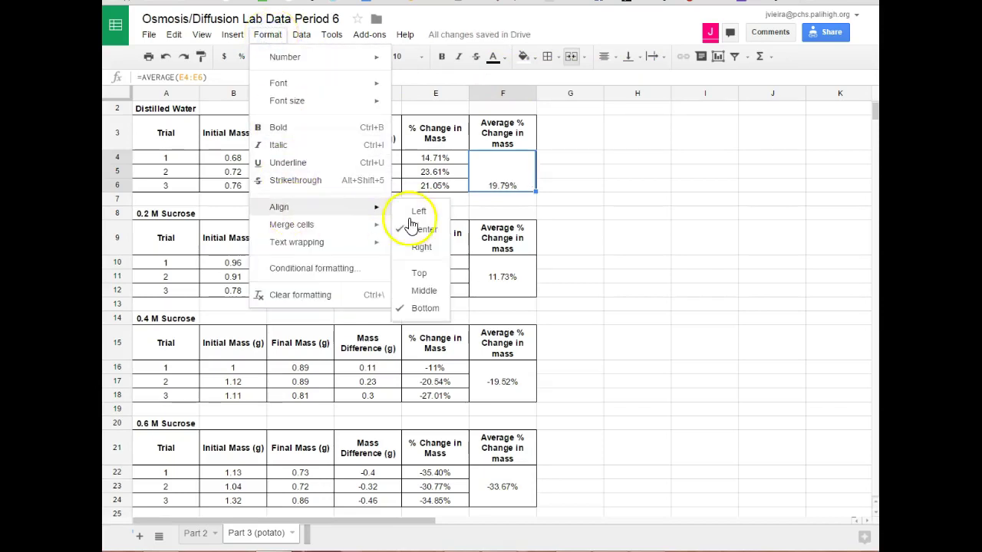
left_click(424, 291)
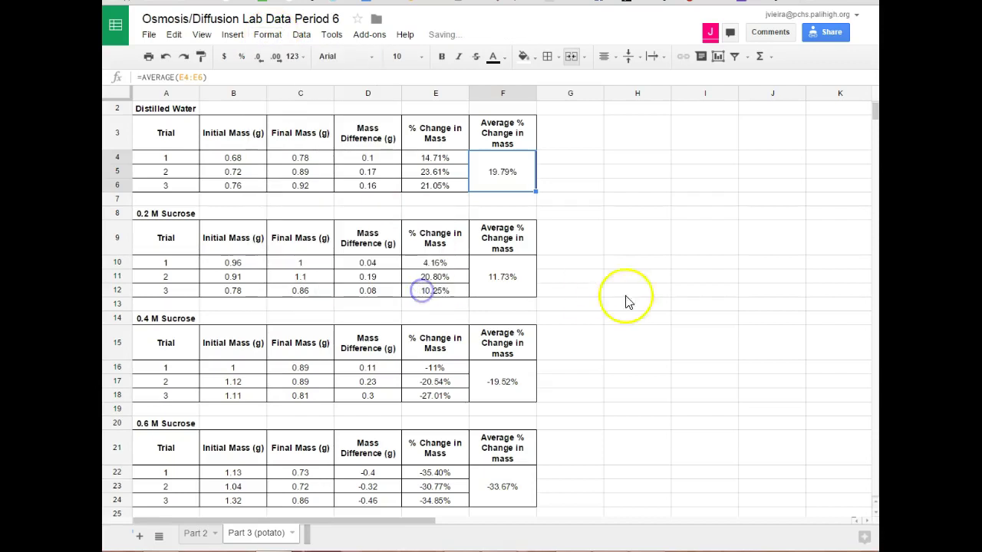
left_click(684, 290)
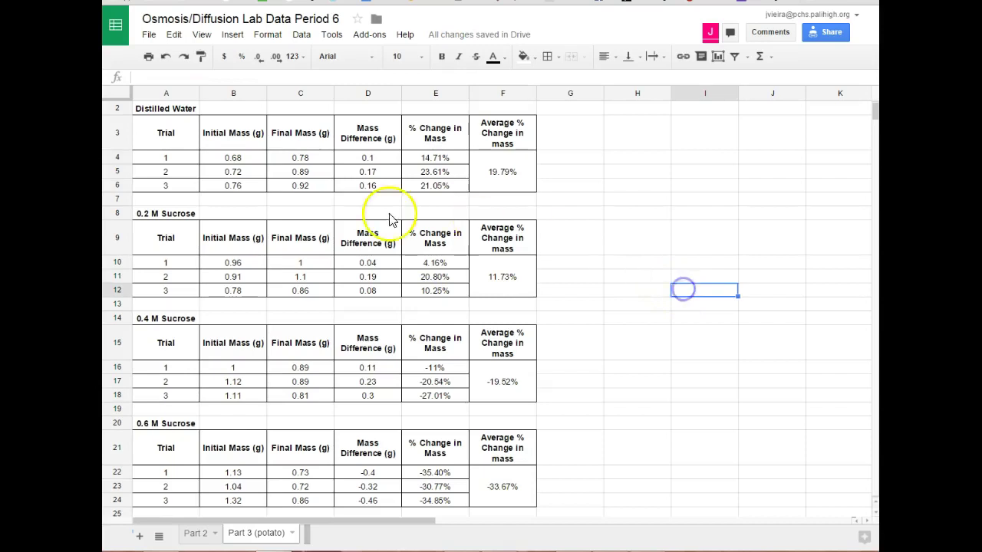
Add the unit M to the 0 and 0.2 molarity headings in the Class Results table, giving 0M and 0.2M.
scroll(591, 300, "down", 3)
scroll(591, 299, "down", 9)
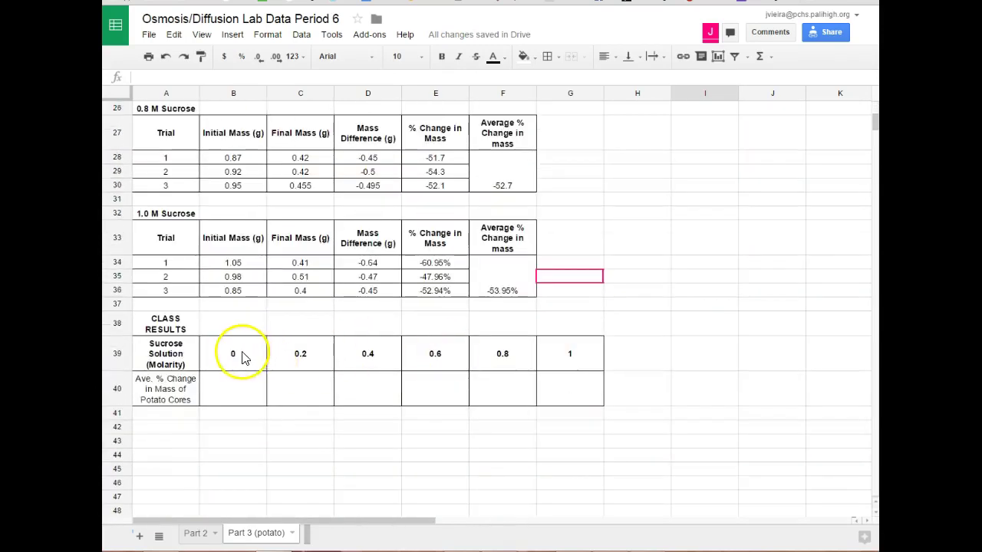
left_click(242, 358)
left_click(186, 79)
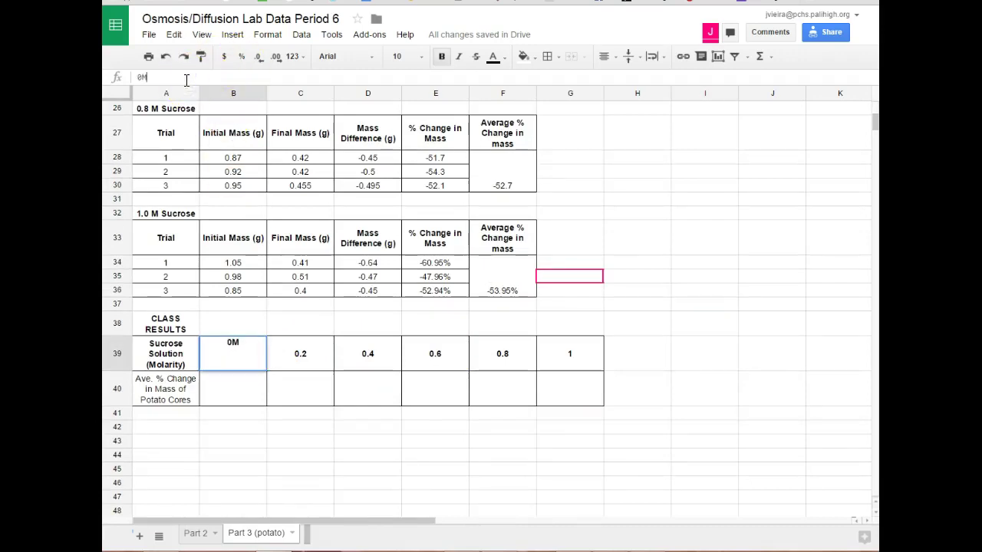
type("M")
key("Return")
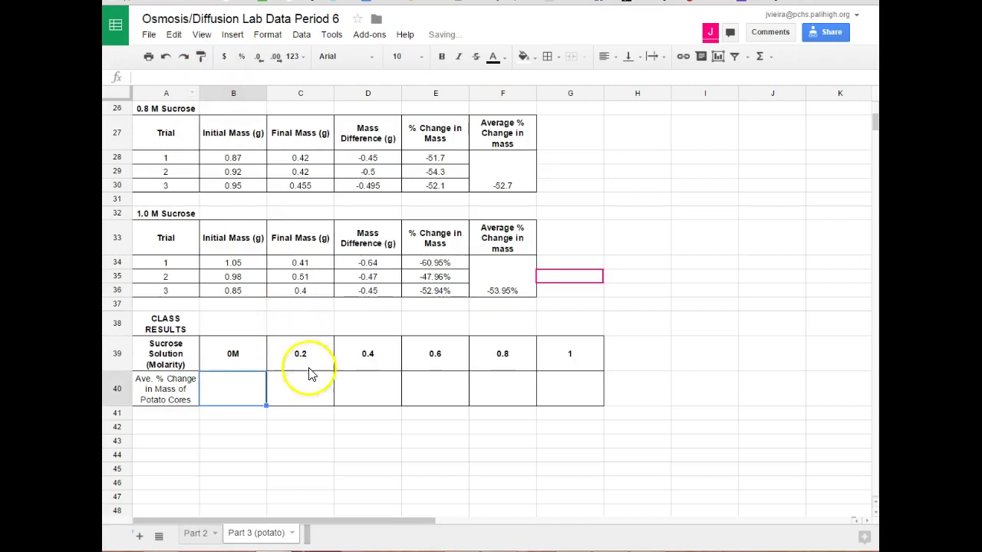
left_click(311, 365)
left_click(168, 79)
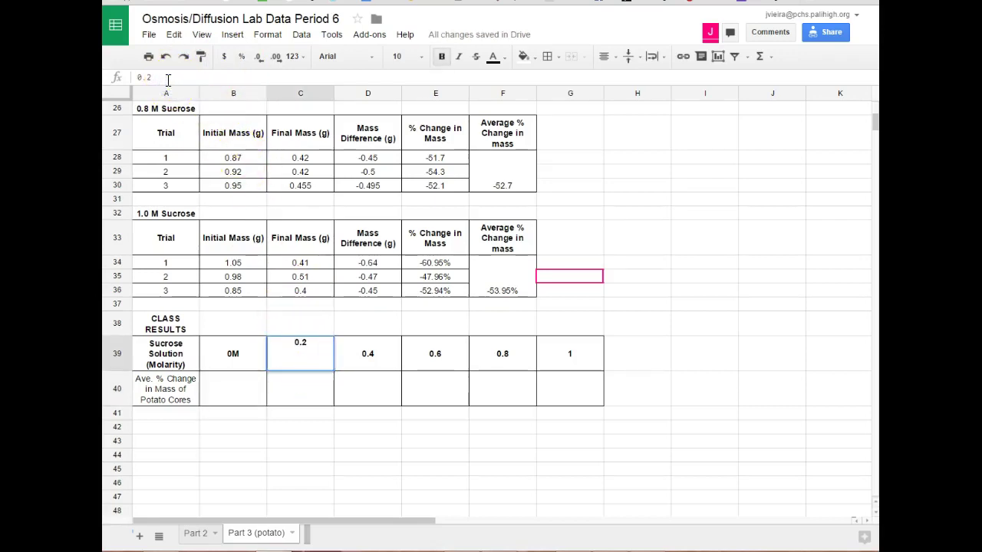
key("Return")
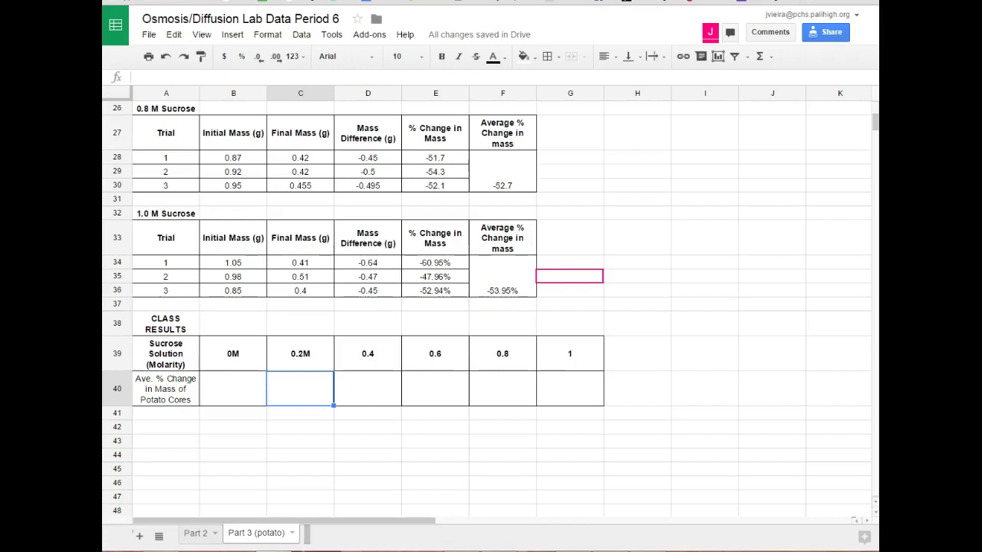
Remove the M from the first two Class Results molarity headings so they read 0 and 0.2.
left_click(246, 354)
left_click(198, 77)
key("BackSpace")
key("Return")
left_click(318, 357)
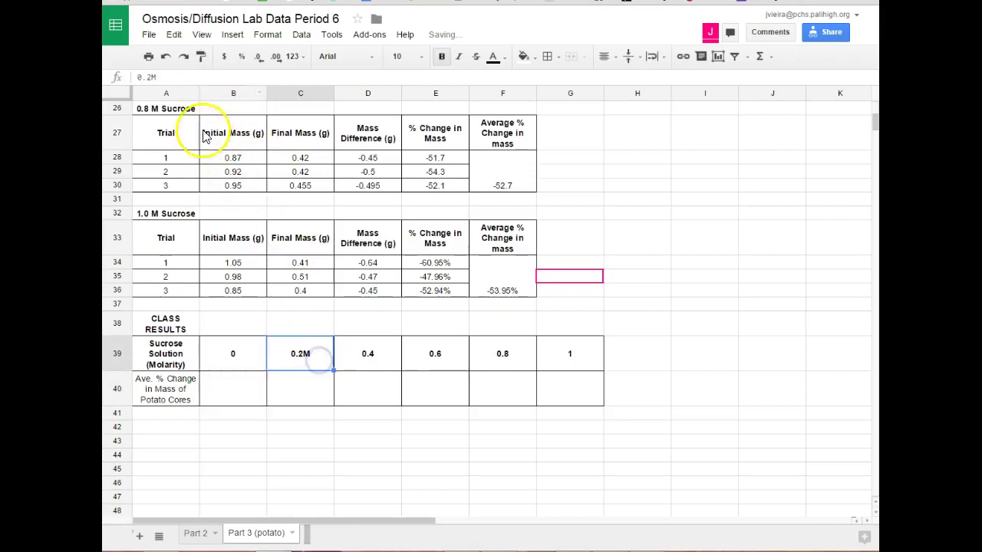
left_click(167, 77)
key("BackSpace")
key("Return")
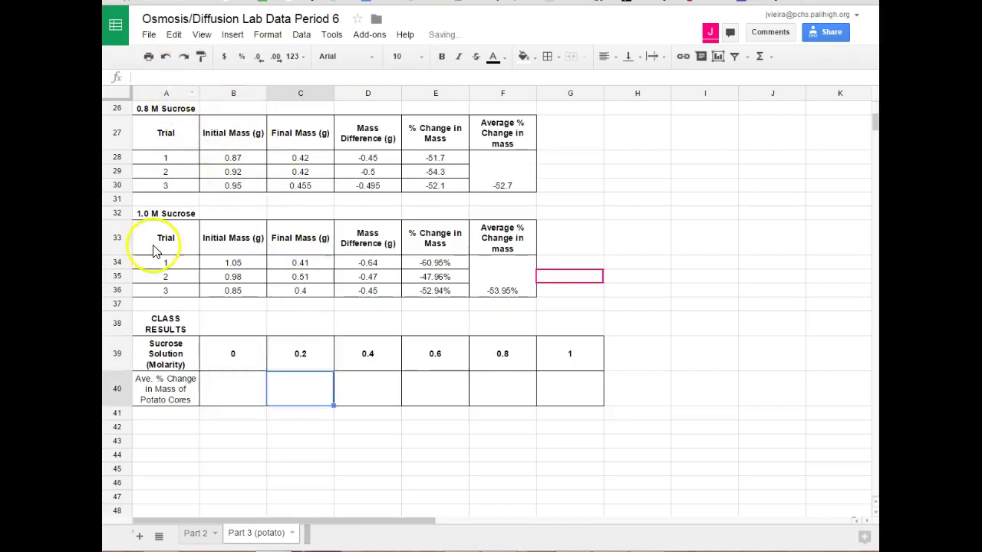
Enter the Distilled Water average percent change, 19.79, under molarity 0 in the Class Results table.
left_click(299, 469)
left_click(167, 355)
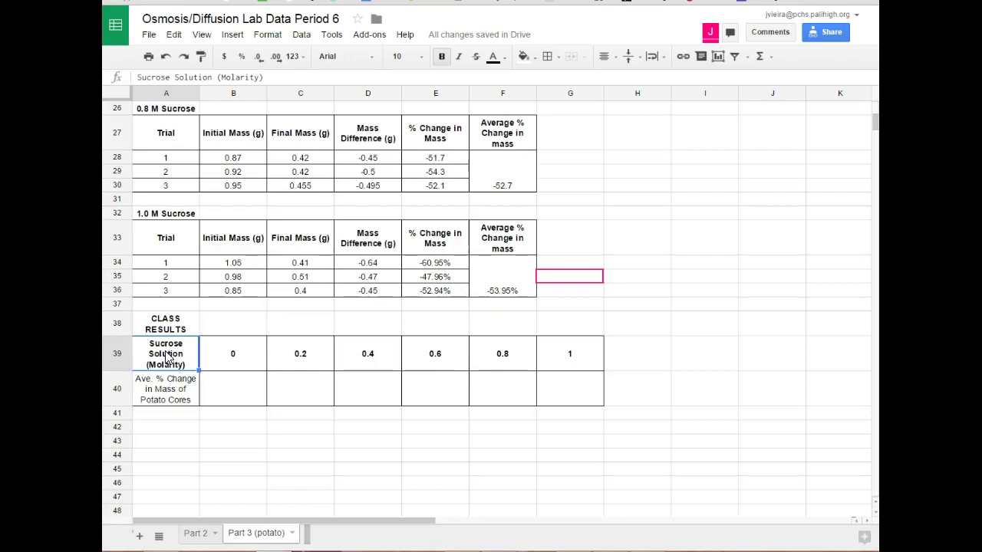
left_click(223, 395)
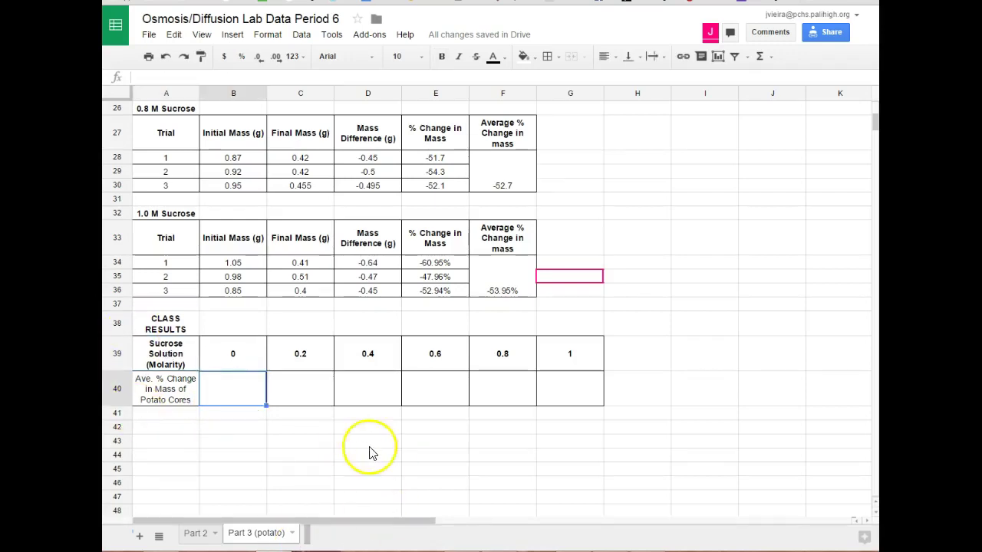
scroll(396, 441, "up", 10)
scroll(441, 199, "up", 1)
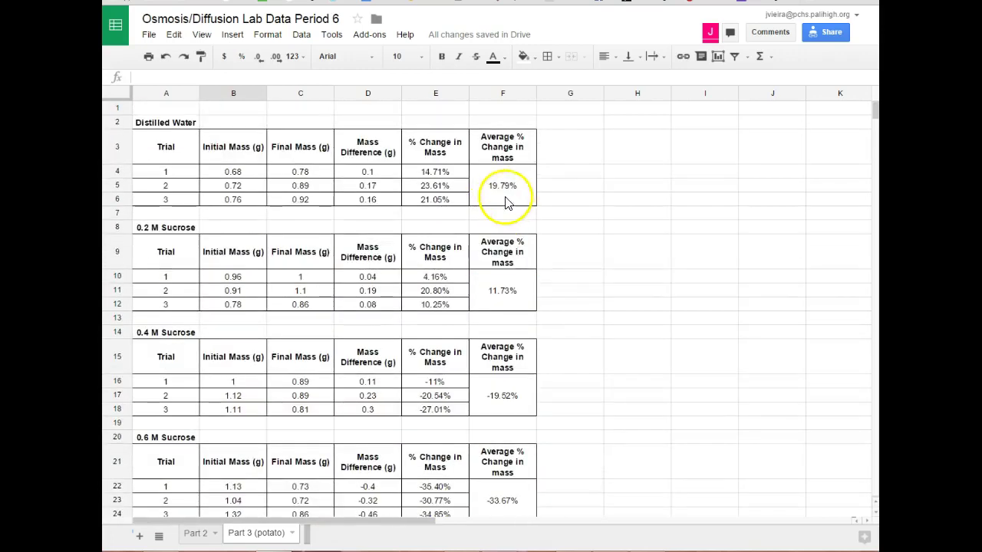
scroll(461, 276, "down", 5)
scroll(460, 315, "down", 2)
type("19.79")
key("Tab")
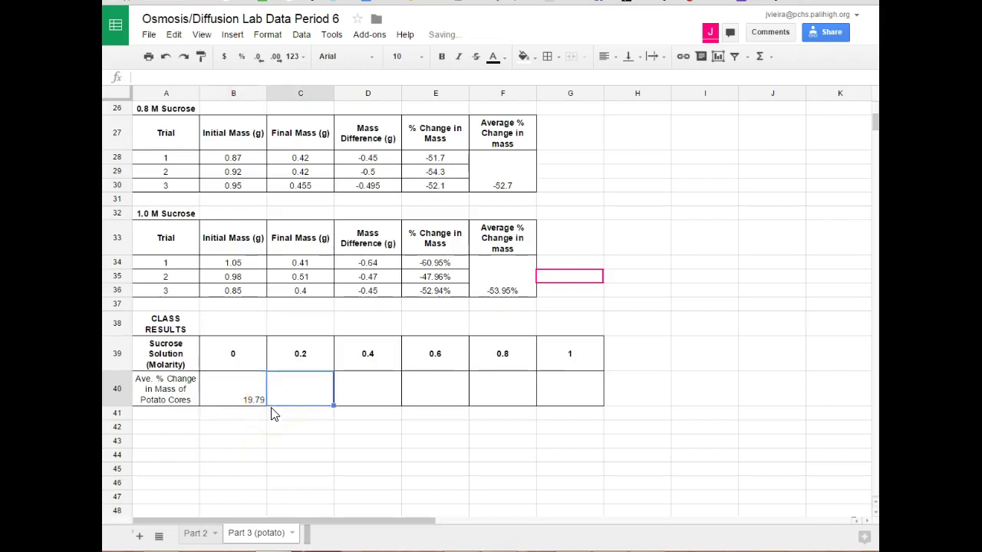
Enter the 0.2 M Sucrose average percent change, 11.73, under molarity 0.2 in the Class Results table.
scroll(360, 377, "up", 5)
scroll(364, 377, "up", 1)
scroll(364, 378, "down", 5)
type("11.73")
key("Return")
key("Up")
key("Right")
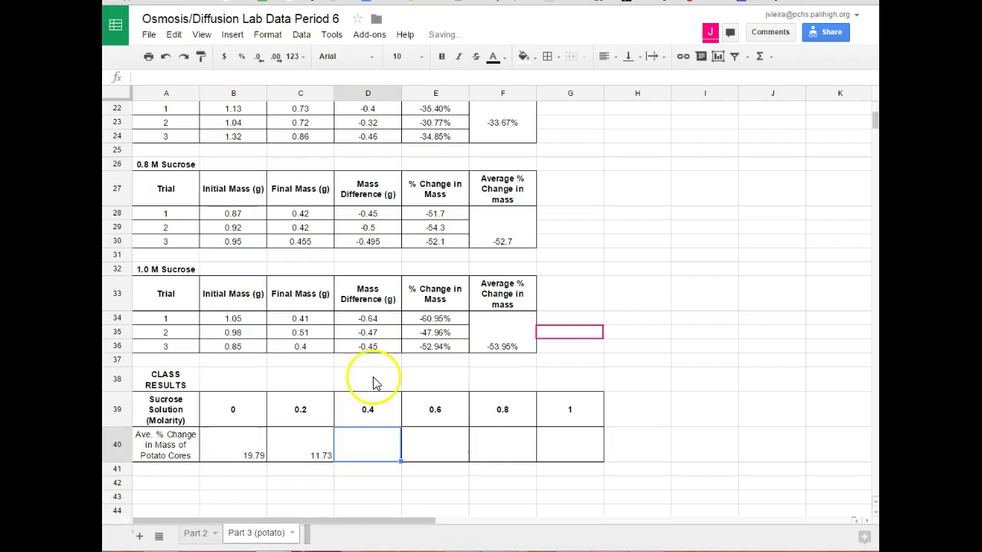
Clear the three Mass Difference values D16:D18 in the 0.4 M Sucrose table.
scroll(374, 384, "up", 3)
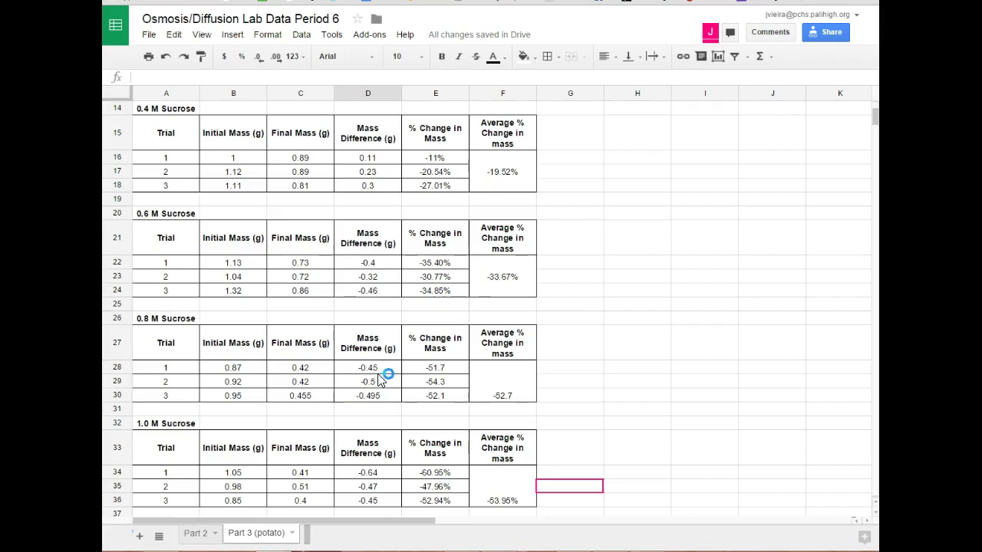
left_click(303, 158)
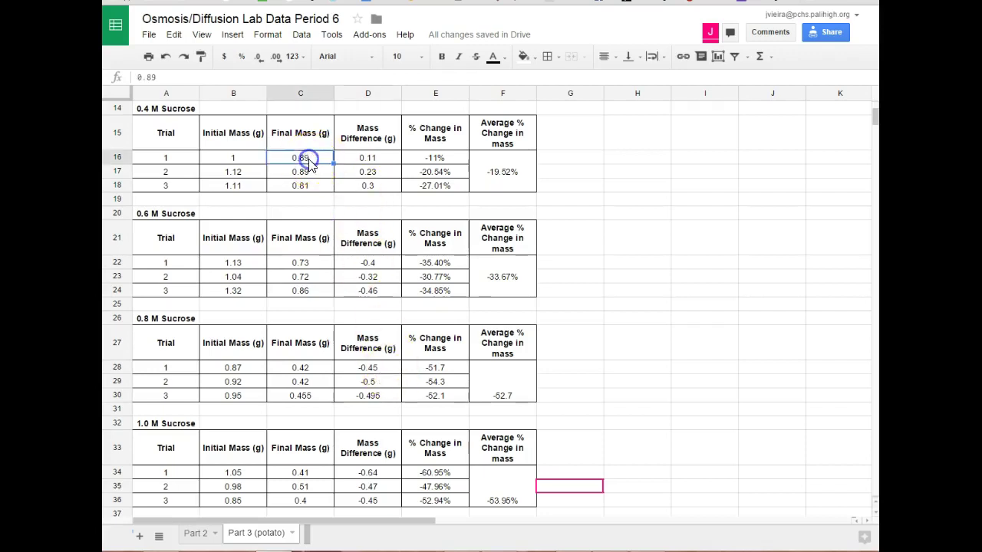
left_click(234, 159)
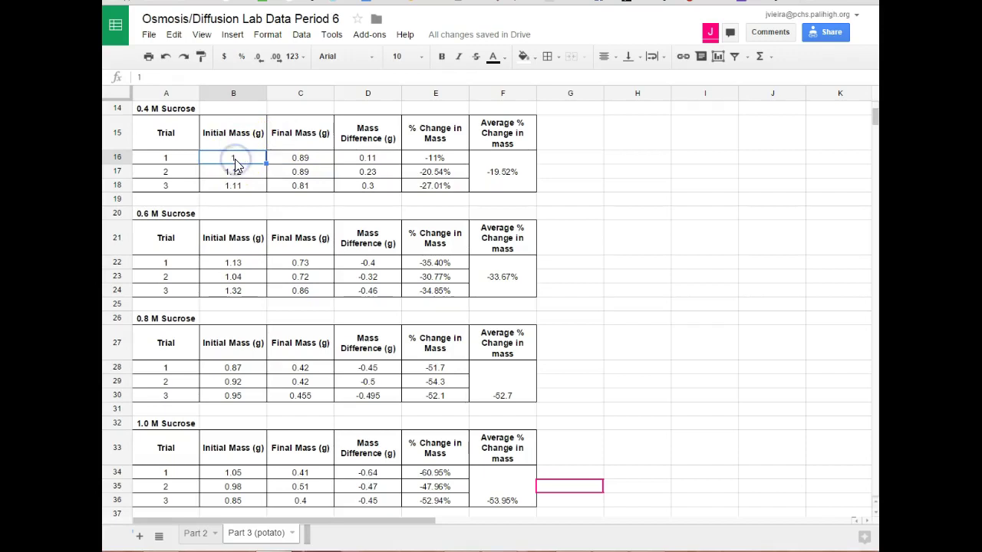
left_click(373, 160)
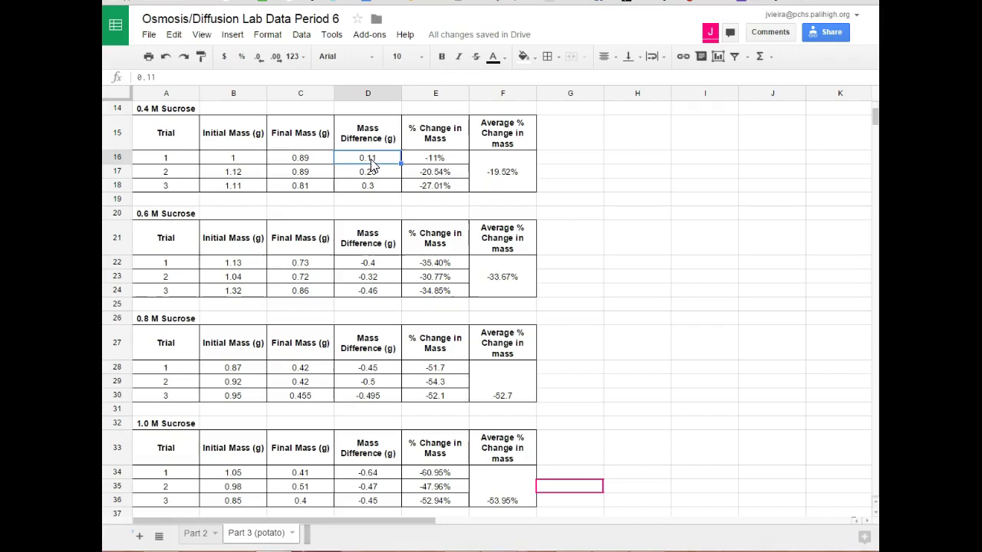
key("Delete")
key("Down")
key("Delete")
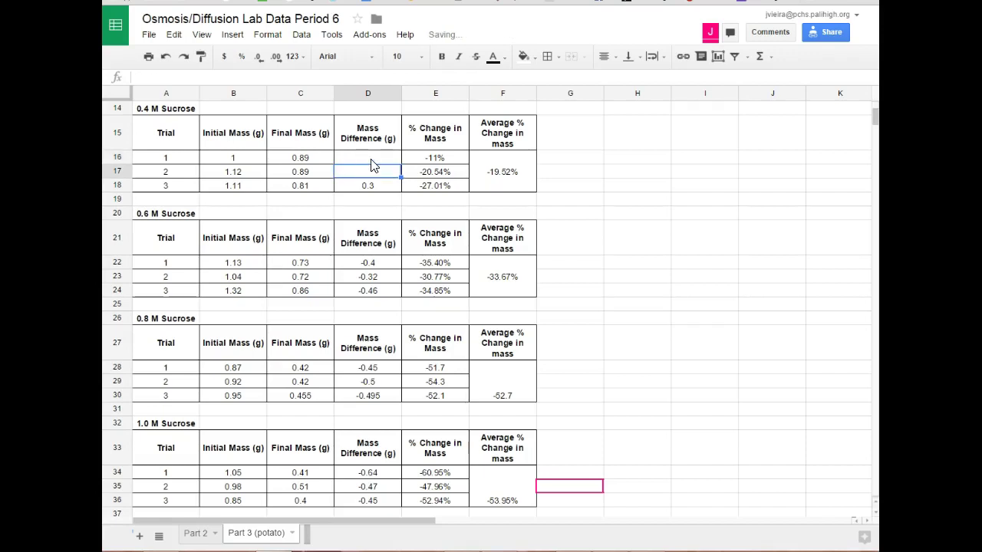
key("Down")
key("Delete")
Calculate the 0.4 M Sucrose mass difference in D16 with =C16-B16 and fill the formula down to D18.
left_click(370, 160)
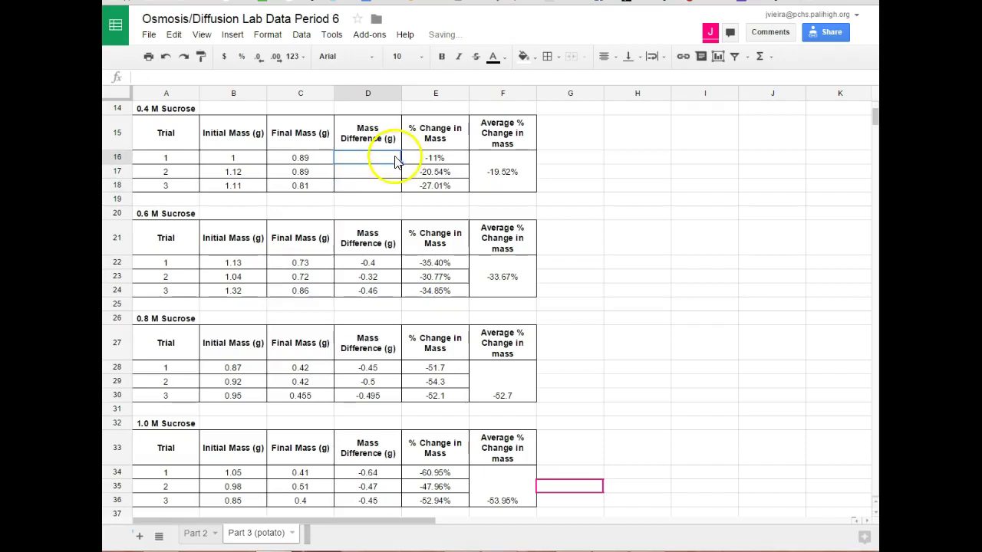
type("=")
left_click(300, 157)
type("-")
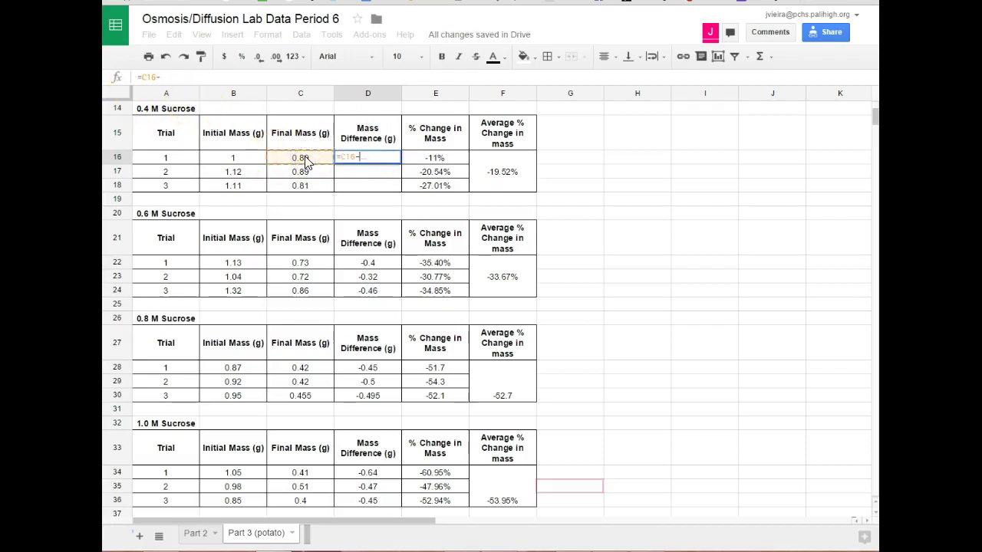
left_click(244, 160)
key("Return")
left_click(376, 158)
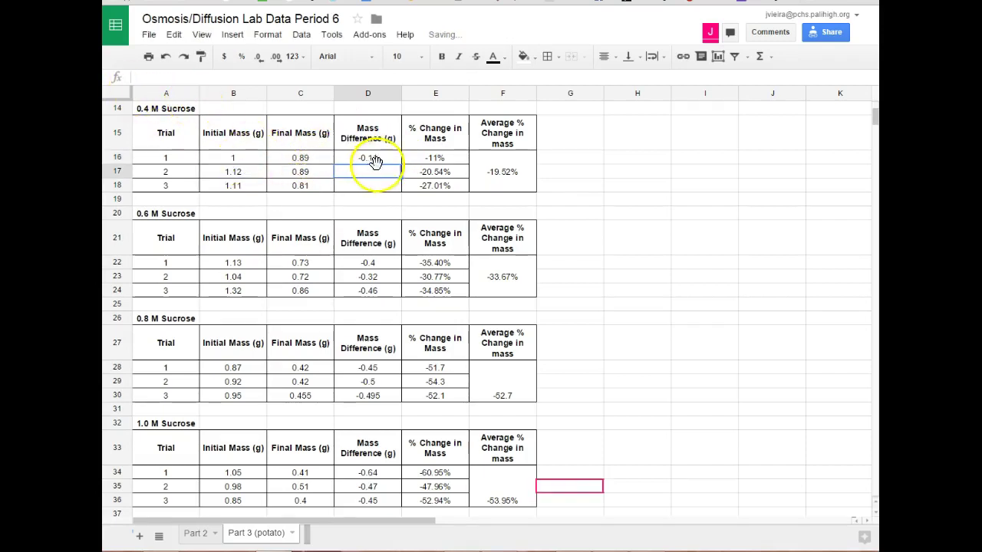
left_click_drag(400, 163, 398, 189)
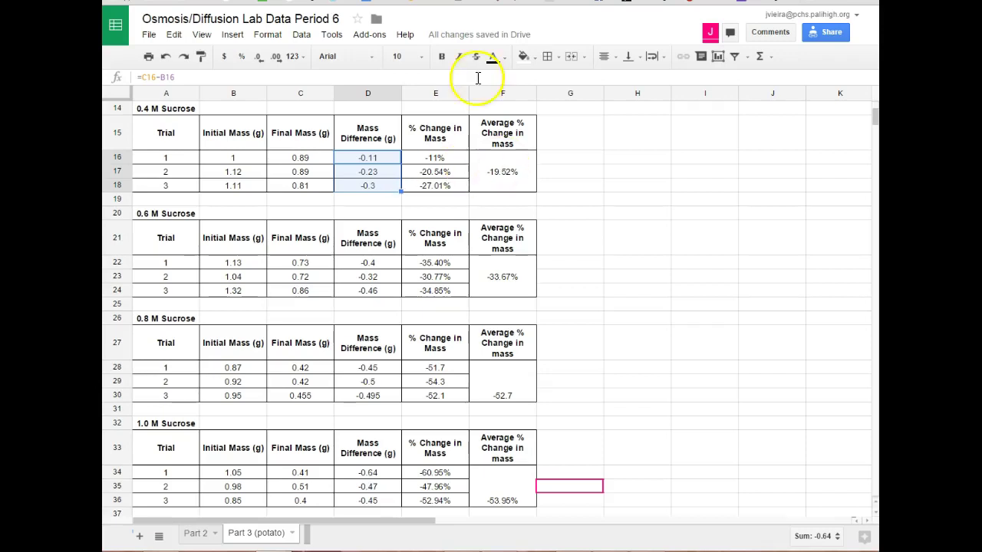
left_click(592, 184)
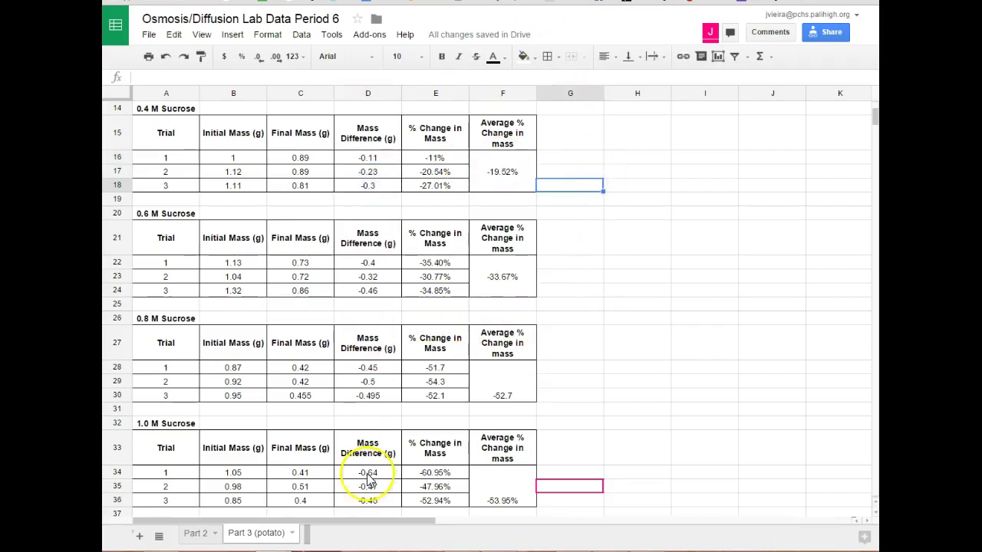
Enter the 0.4 M Sucrose average percent change, -19.52, under molarity 0.4 in the Class Results table.
scroll(664, 296, "down", 2)
scroll(665, 296, "down", 1)
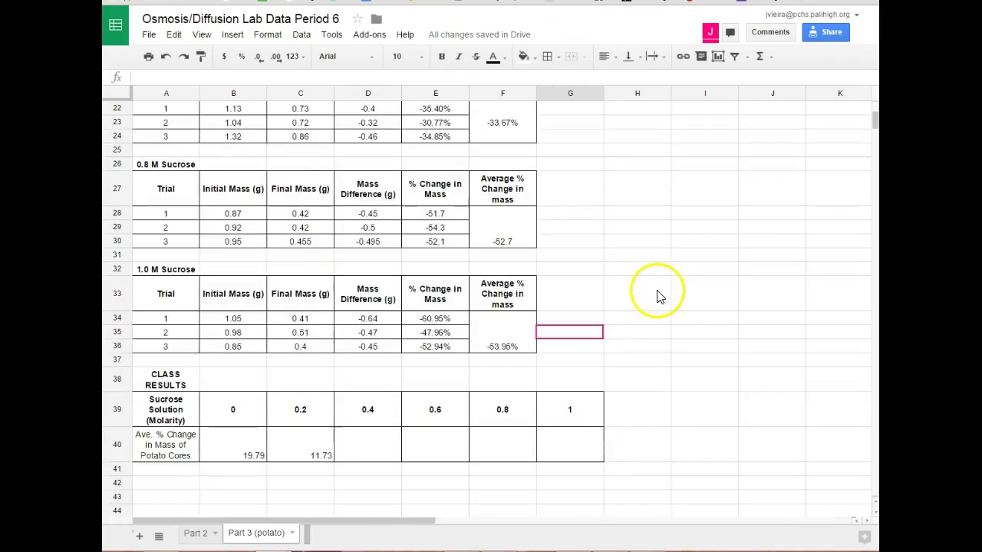
scroll(659, 294, "up", 3)
scroll(658, 296, "down", 3)
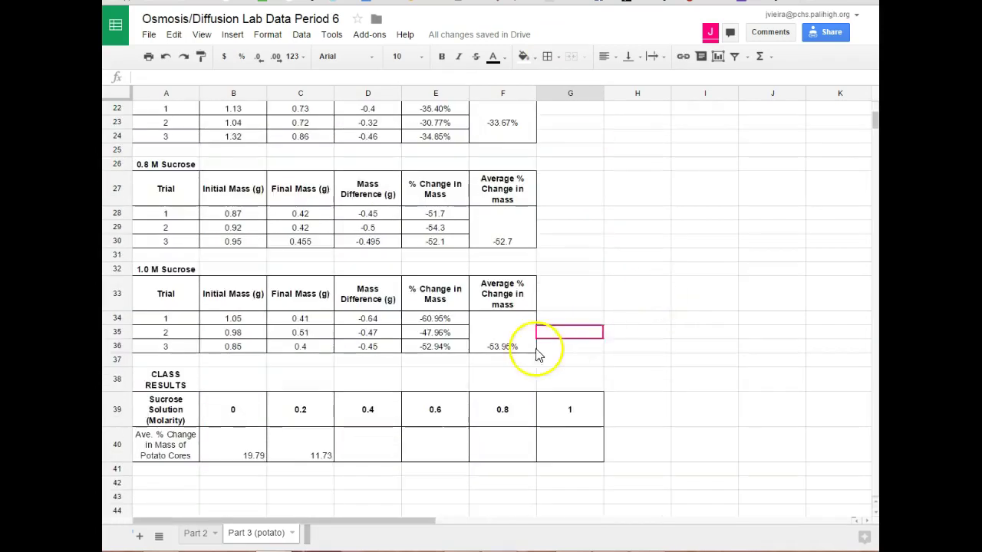
left_click(361, 460)
type("-19.52")
key("Return")
Enter the average percent changes -33.67, -52.7 and -53.95 under molarities 0.6, 0.8 and 1 in the Class Results table.
key("Up")
key("Right")
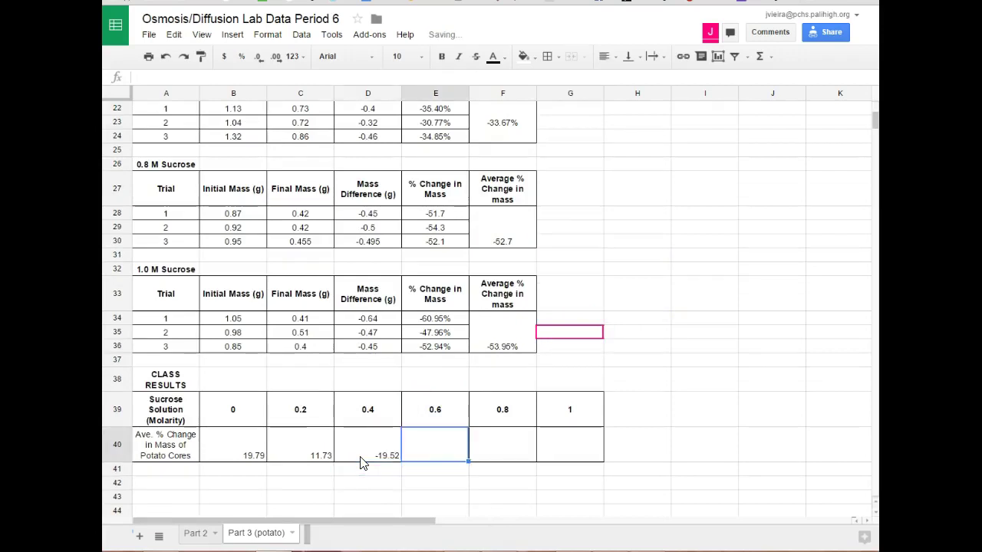
type("-33.")
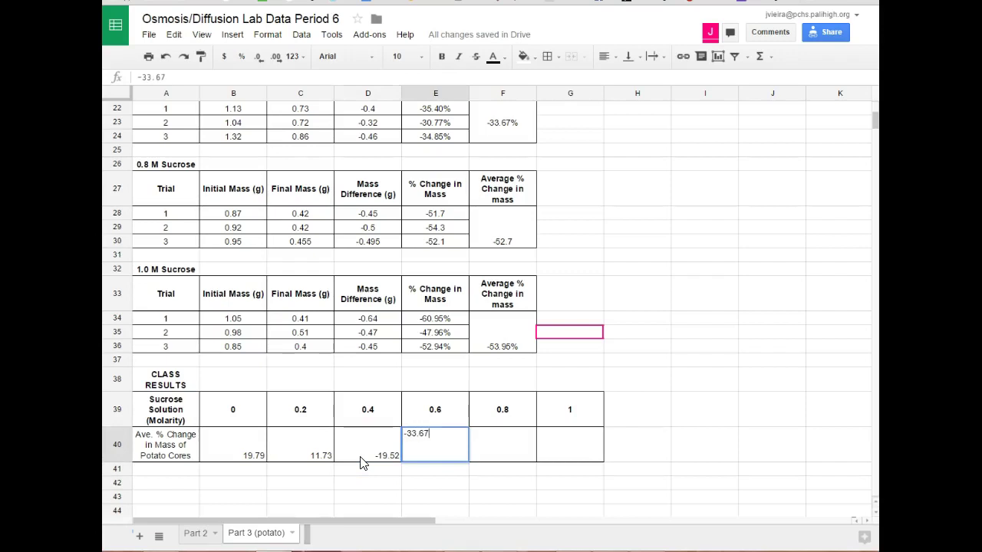
type("67")
key("Tab")
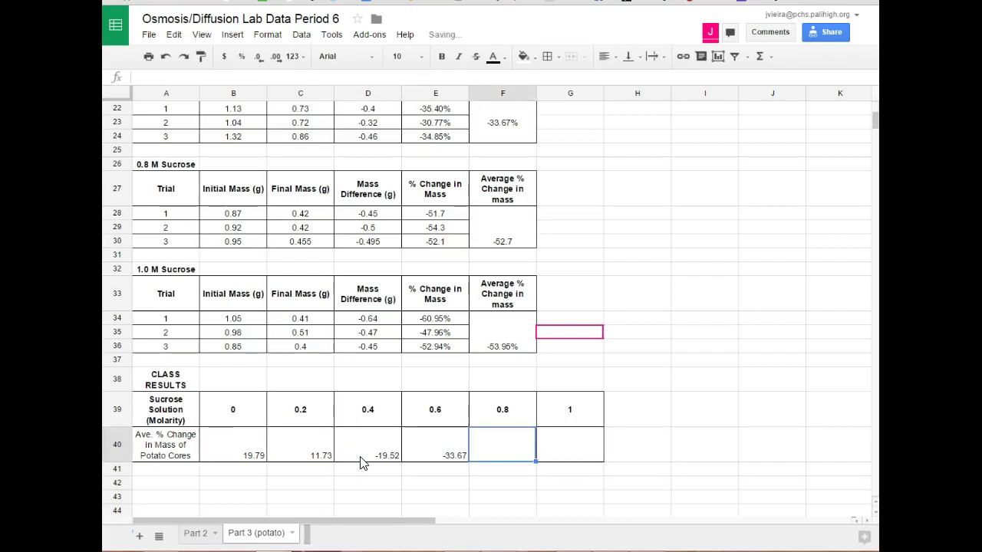
type("-52.")
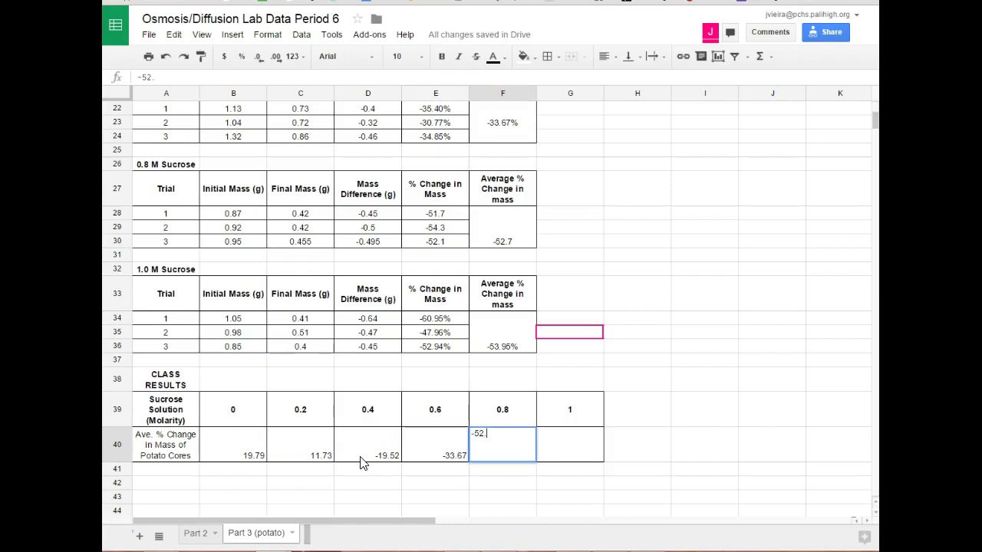
key("Tab")
type("-53.95")
key("Return")
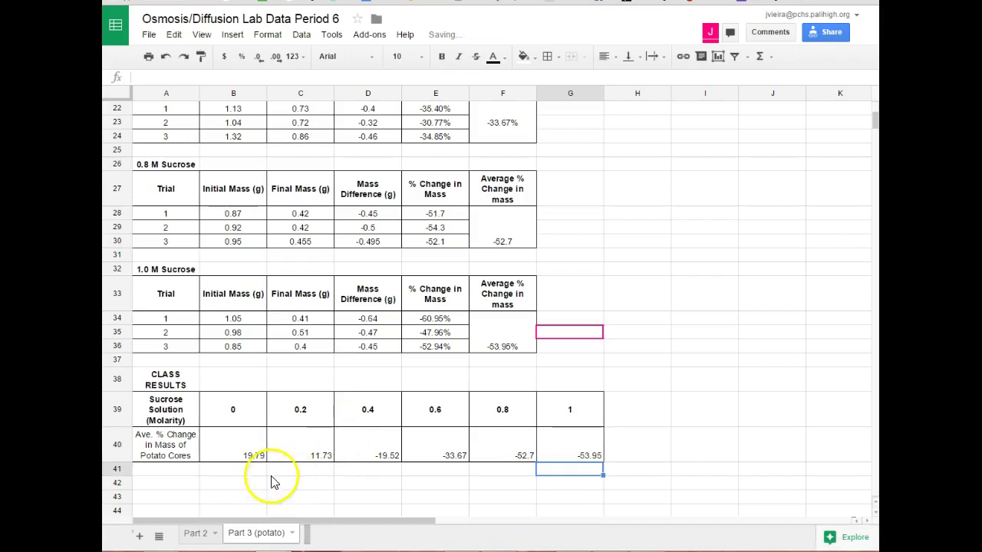
Center the average percent change values B40:G40 horizontally and align them to the middle vertically.
left_click(253, 450)
left_click_drag(253, 450, 561, 456)
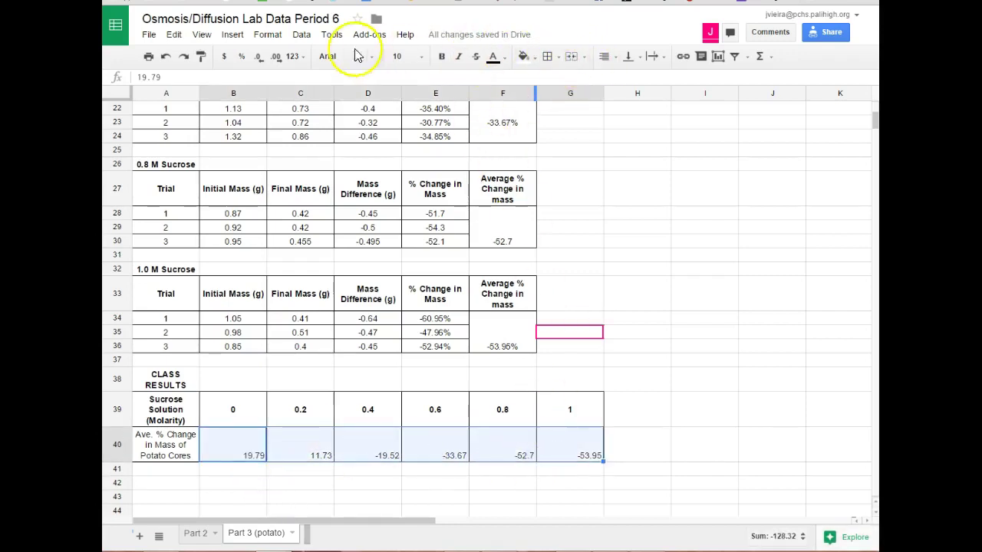
left_click(268, 36)
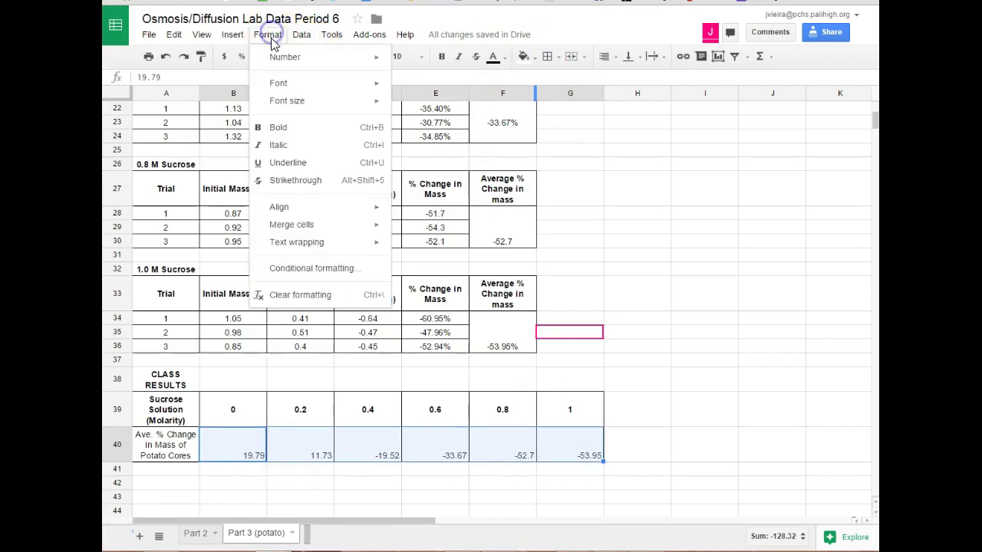
mouse_move(305, 209)
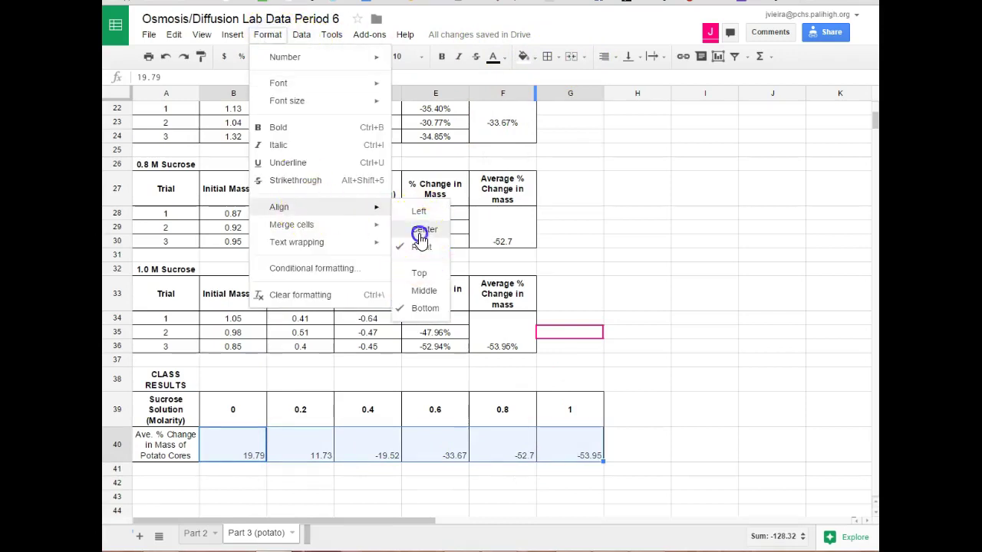
left_click(421, 227)
left_click(265, 36)
mouse_move(279, 224)
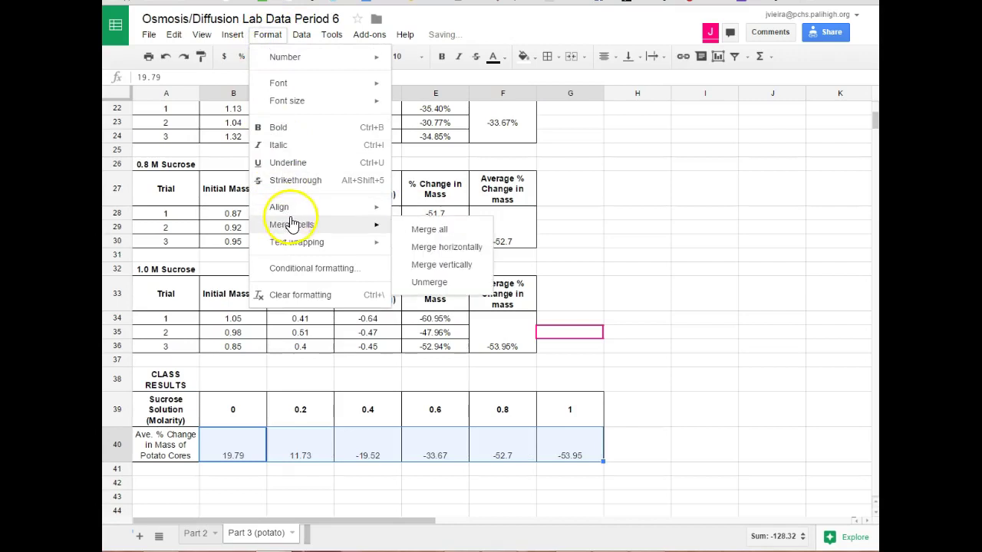
mouse_move(359, 215)
left_click(430, 287)
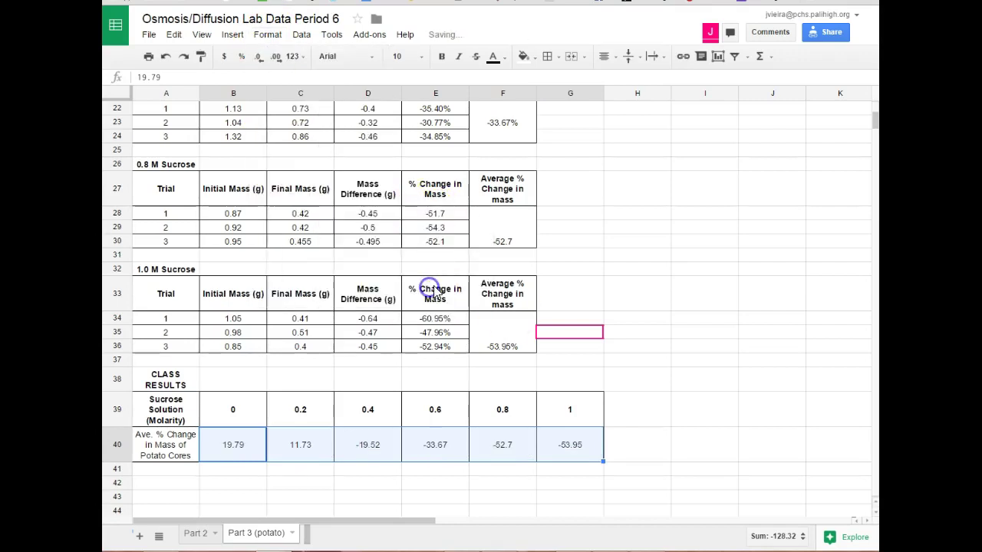
left_click(694, 455)
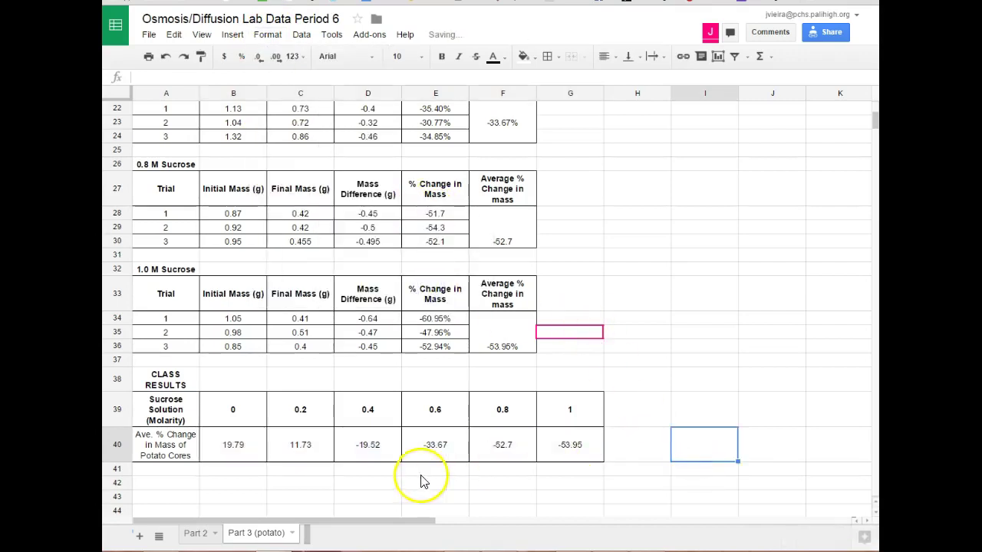
Start a new chart from the Class Results range A39:G40, including the row labels.
left_click_drag(164, 407, 567, 455)
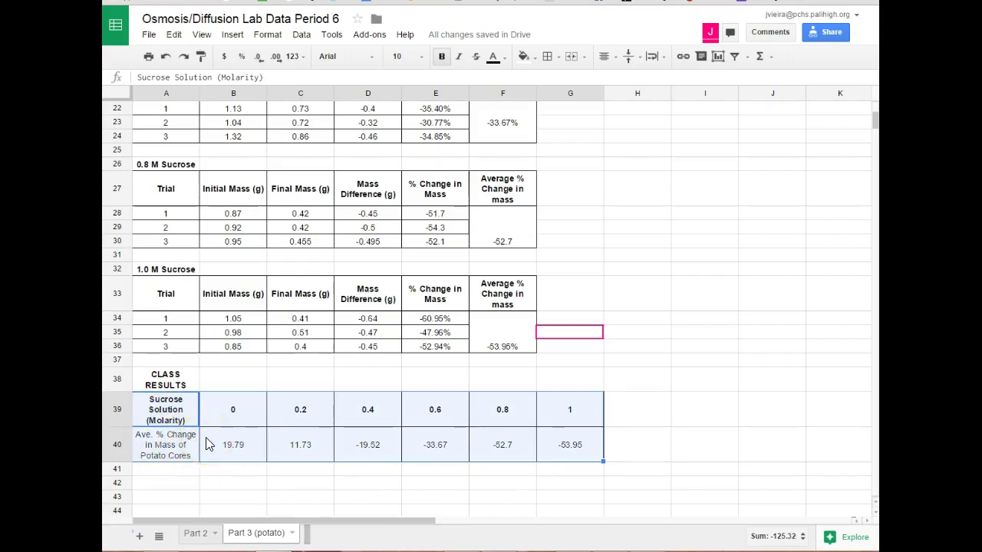
left_click_drag(259, 432, 517, 443)
left_click(167, 415)
left_click_drag(167, 415, 570, 439)
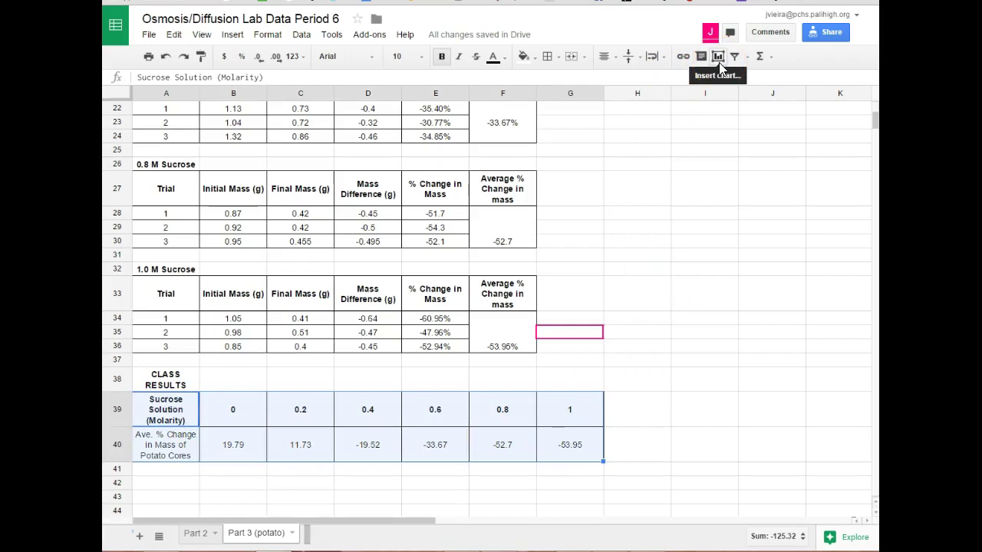
left_click(233, 34)
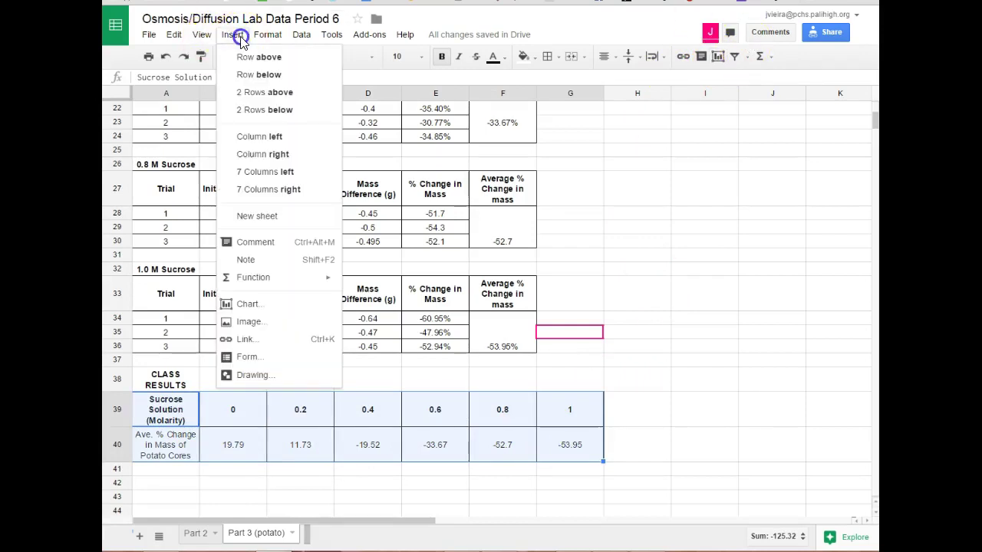
left_click(250, 304)
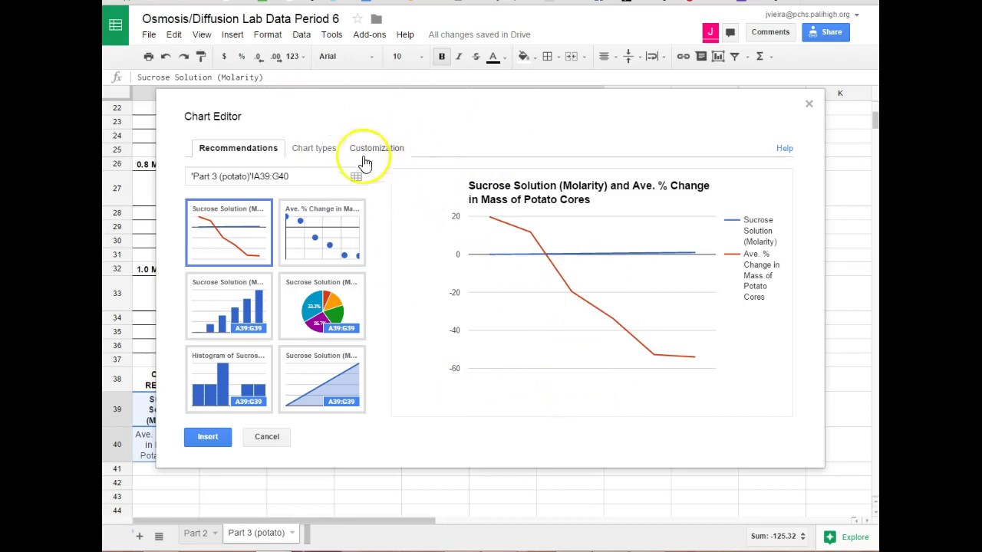
Set the line chart to use row 39 as labels, keeping rows and columns switched.
left_click(321, 149)
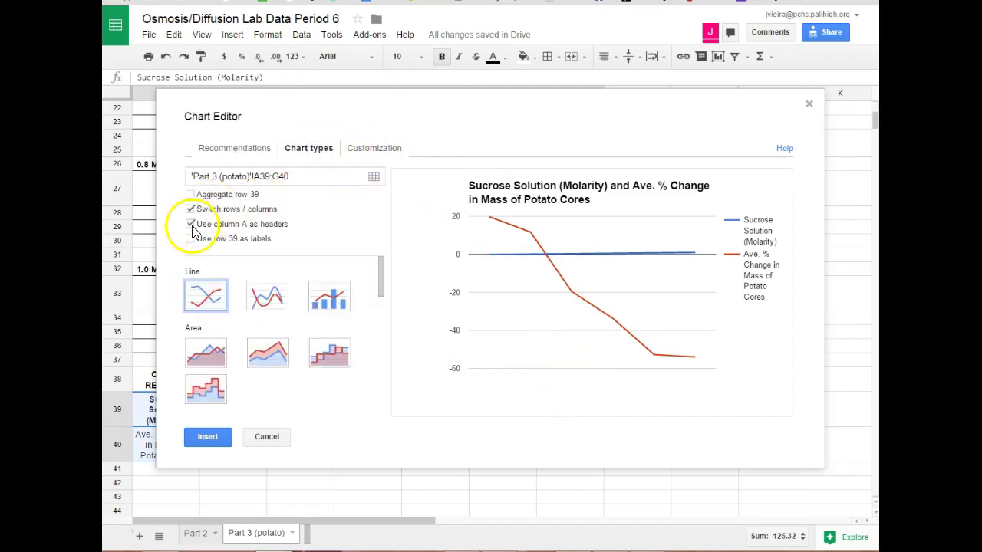
left_click(190, 209)
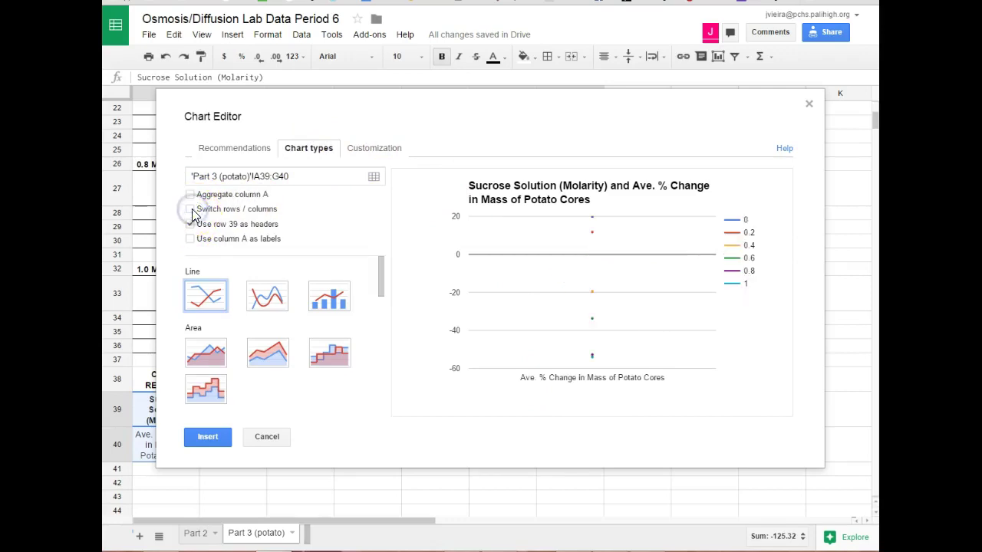
left_click(190, 210)
left_click(190, 239)
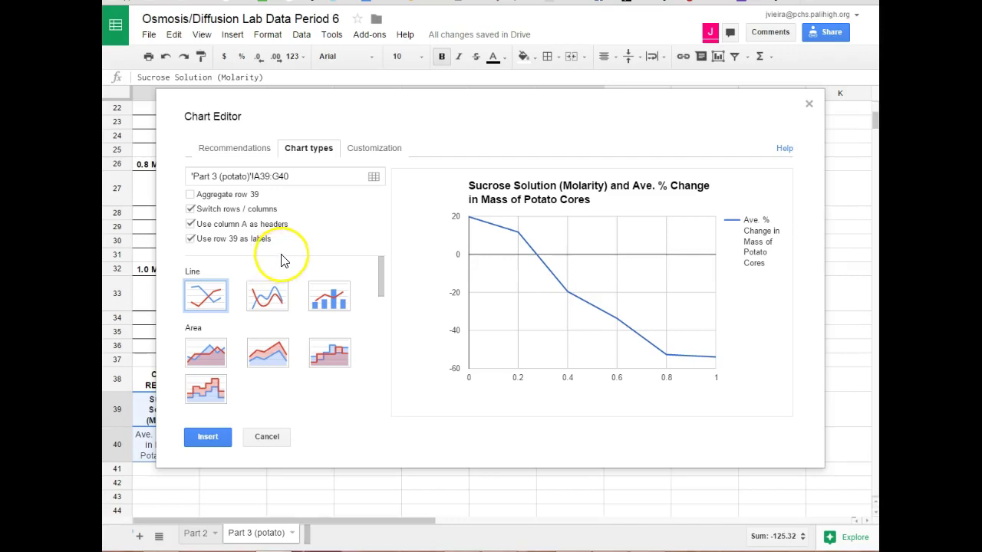
left_click(516, 347)
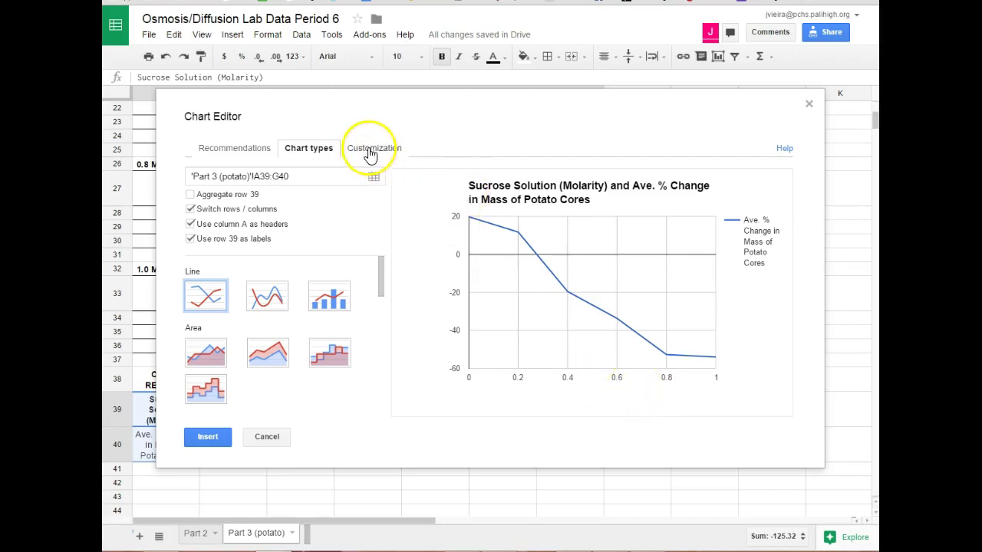
Change the chart type to a scatter chart and move the Chart Editor to uncover the data.
left_click_drag(383, 271, 381, 358)
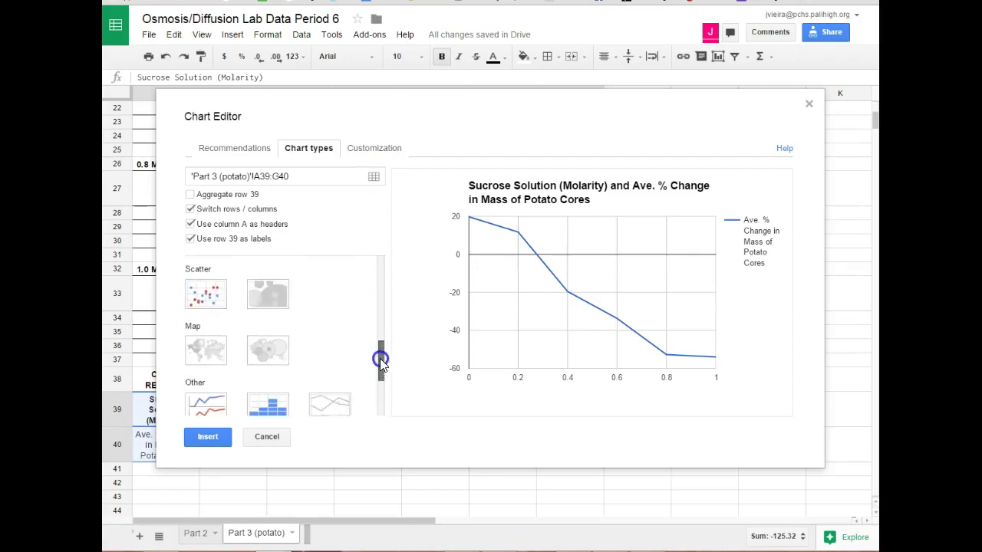
left_click(206, 298)
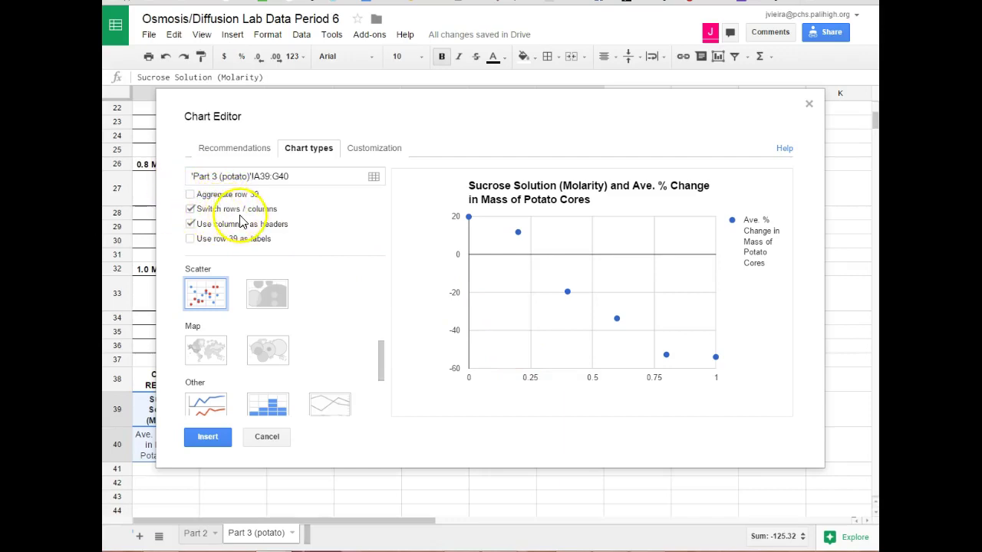
left_click_drag(677, 106, 727, 461)
left_click_drag(599, 194, 568, 11)
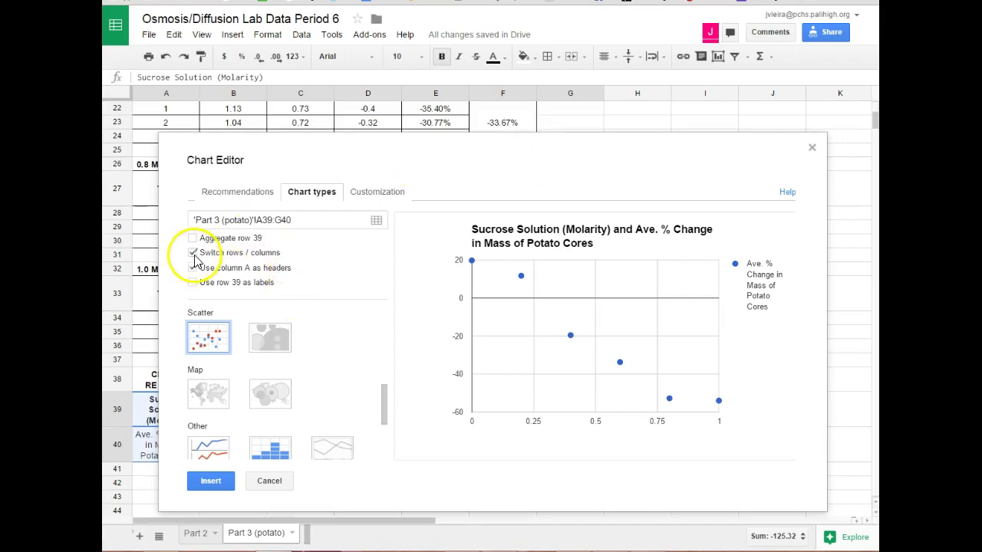
Customize the scatter chart by setting its legend to None.
left_click(380, 192)
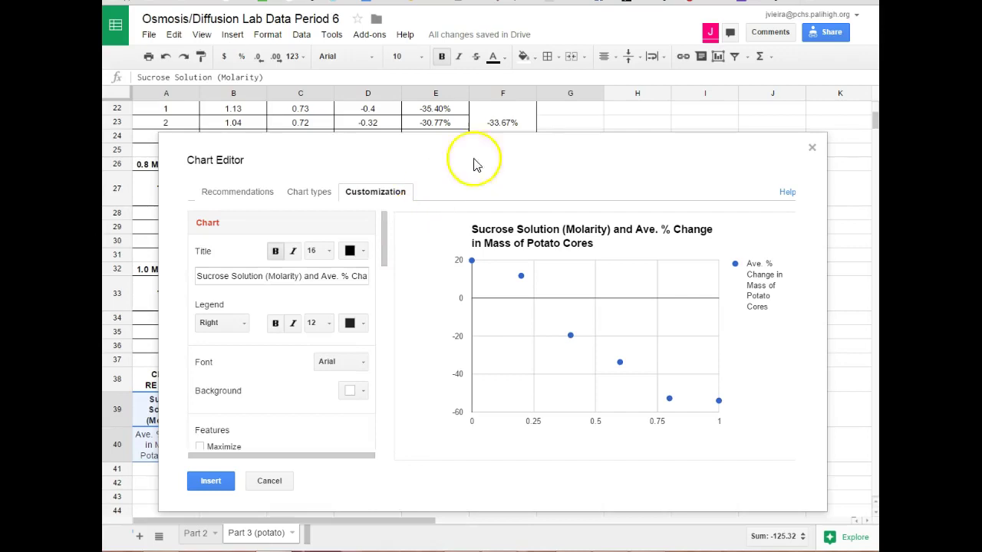
left_click_drag(543, 154, 551, 108)
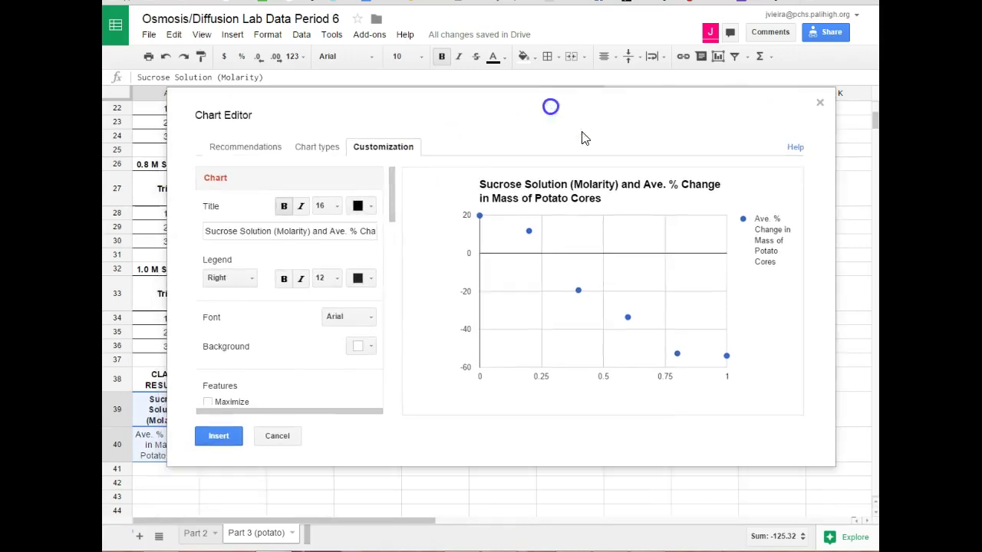
left_click(752, 241)
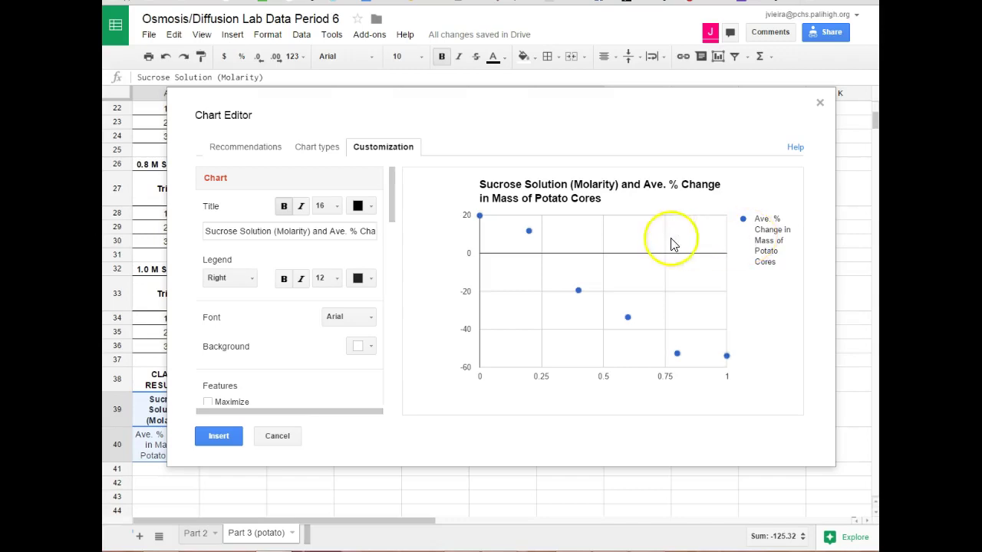
left_click(389, 203)
left_click_drag(391, 200, 394, 209)
left_click(247, 253)
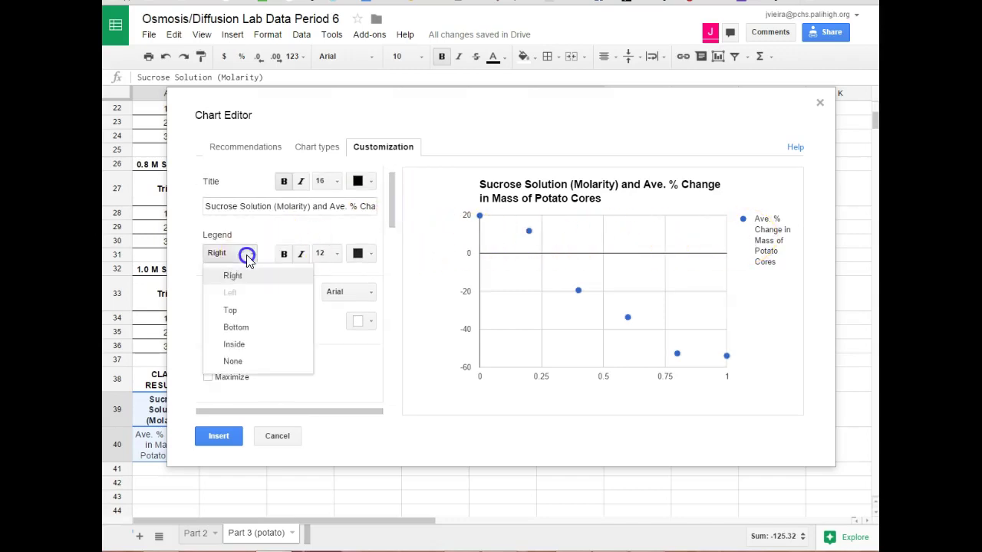
left_click(233, 361)
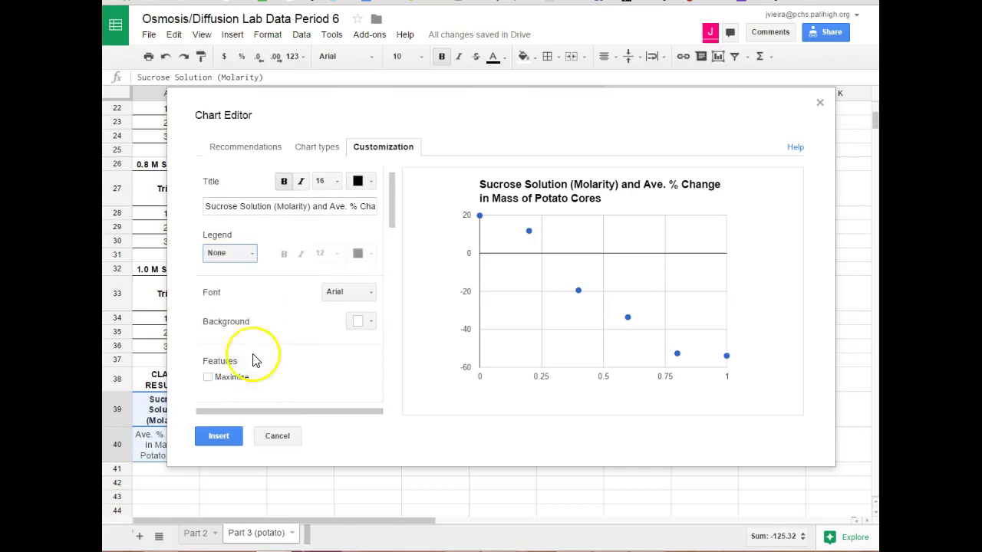
Replace the chart title with "The effect of the sucrose concentration on the % change of mass of potato cores".
triple_click(297, 207)
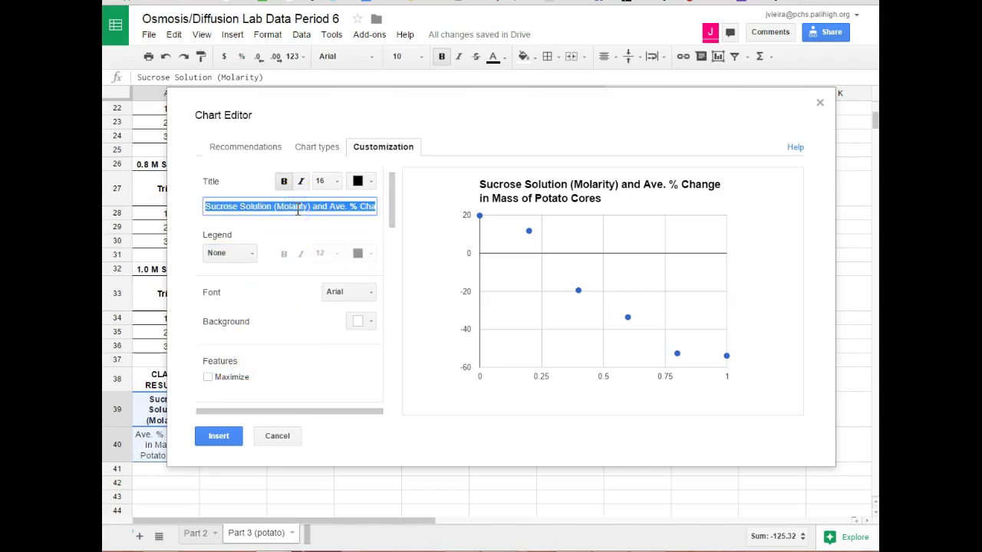
key("BackSpace")
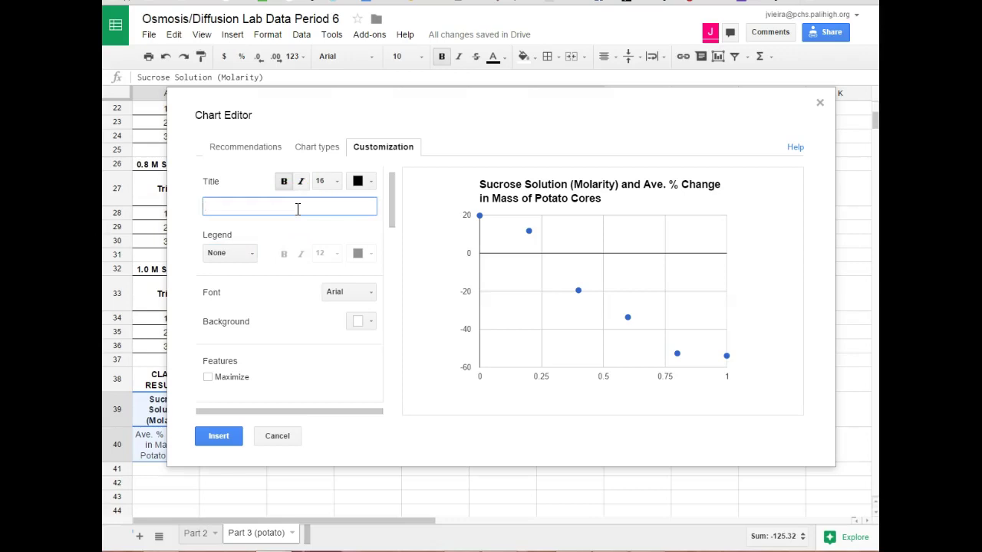
type("The effect of the indeon the dep")
double_click(276, 207)
type("sucrose con")
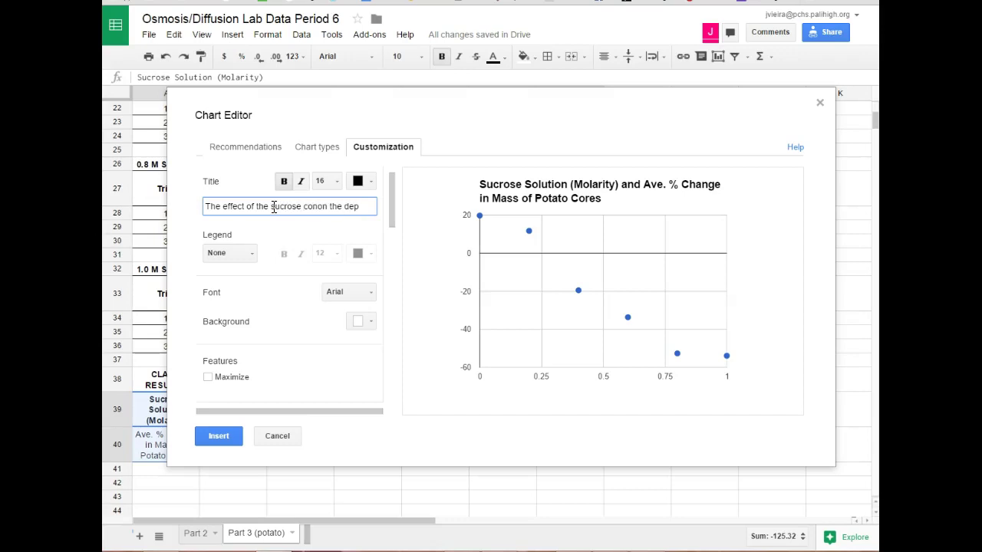
type("centration")
key("Right")
key("Right")
key("Right")
key("Right")
key("Right")
key("Right")
key("Right")
key("Right")
key("Right")
key("BackSpace")
key("BackSpace")
key("BackSpace")
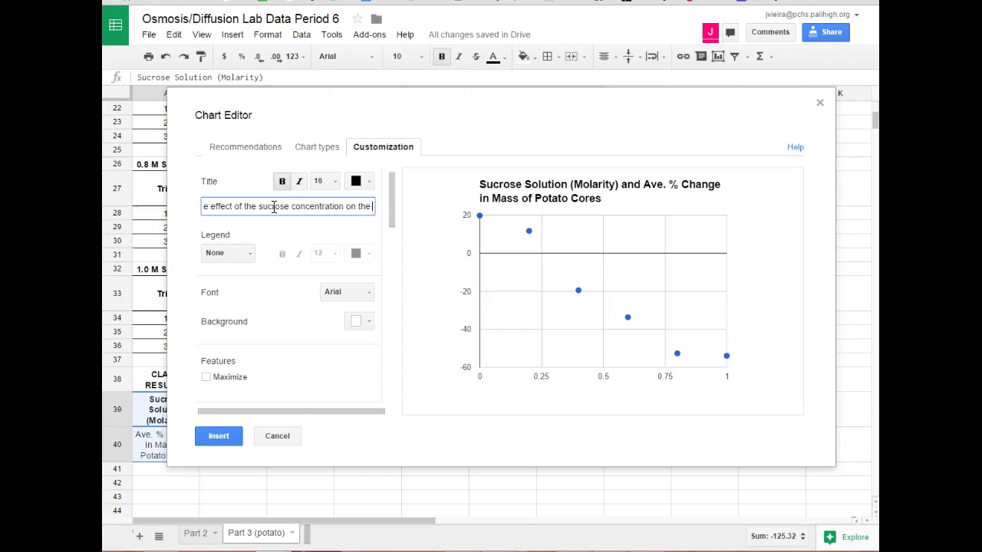
type("% ch")
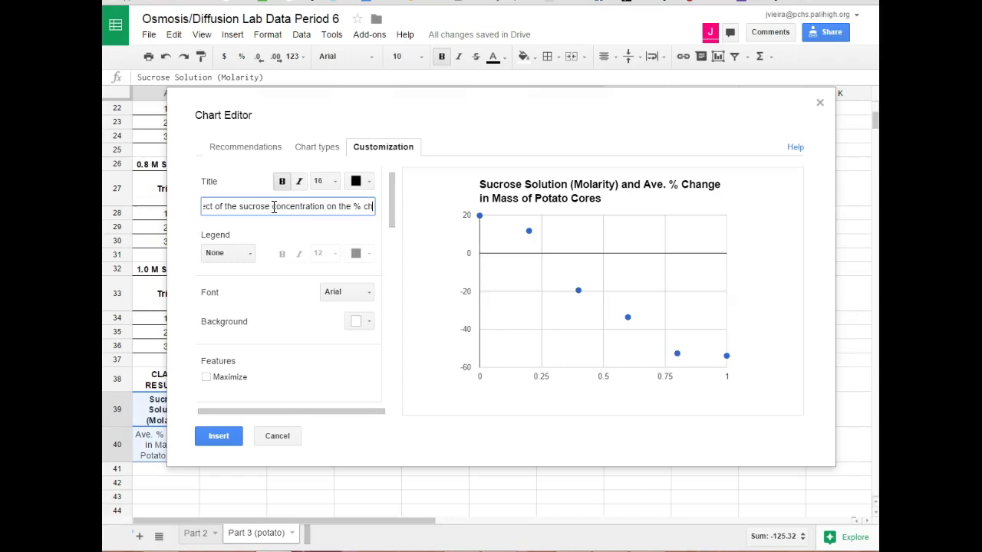
type("ange of mass")
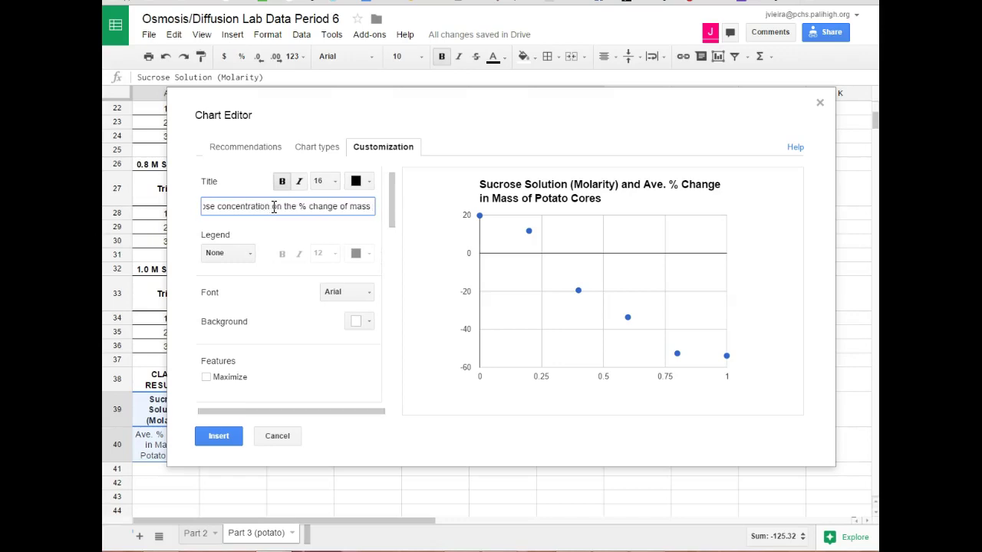
type(" of potato")
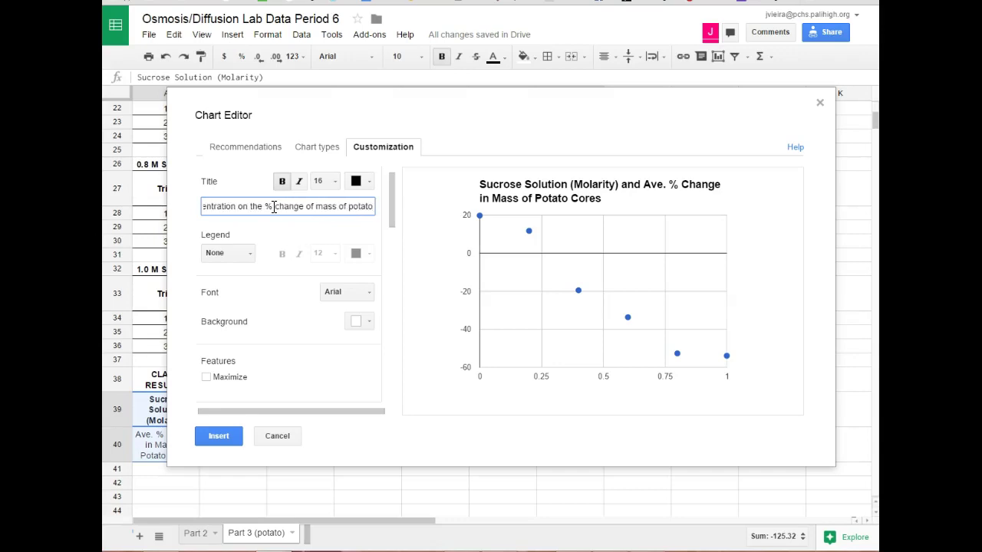
type(" cores")
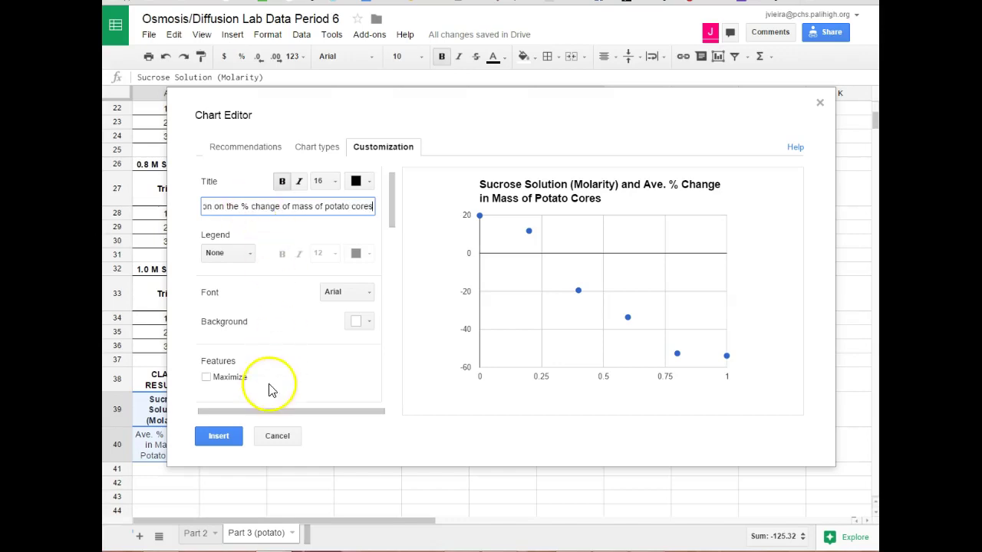
Title the horizontal axis "Sucrose Solution Concentration (Molarity)".
scroll(307, 245, "down", 3)
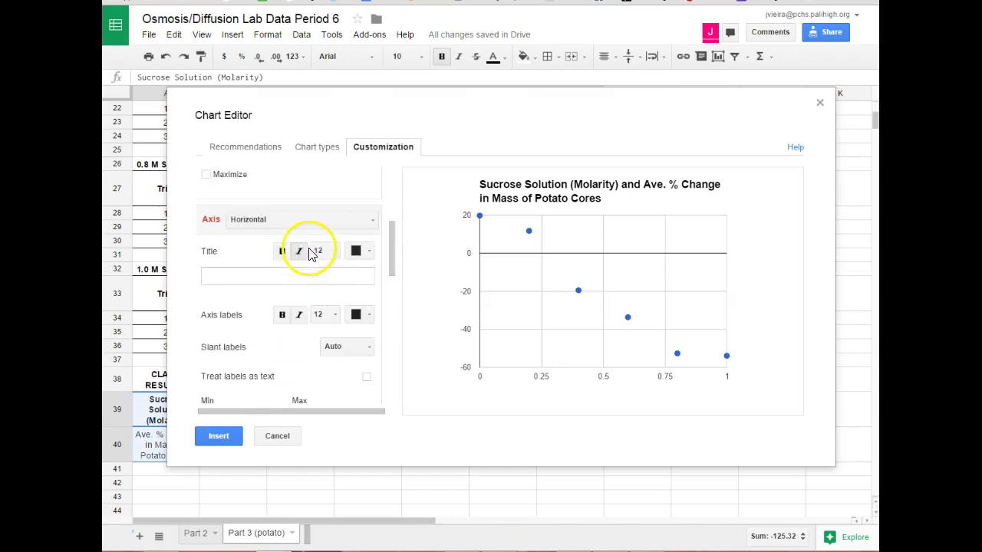
left_click(286, 278)
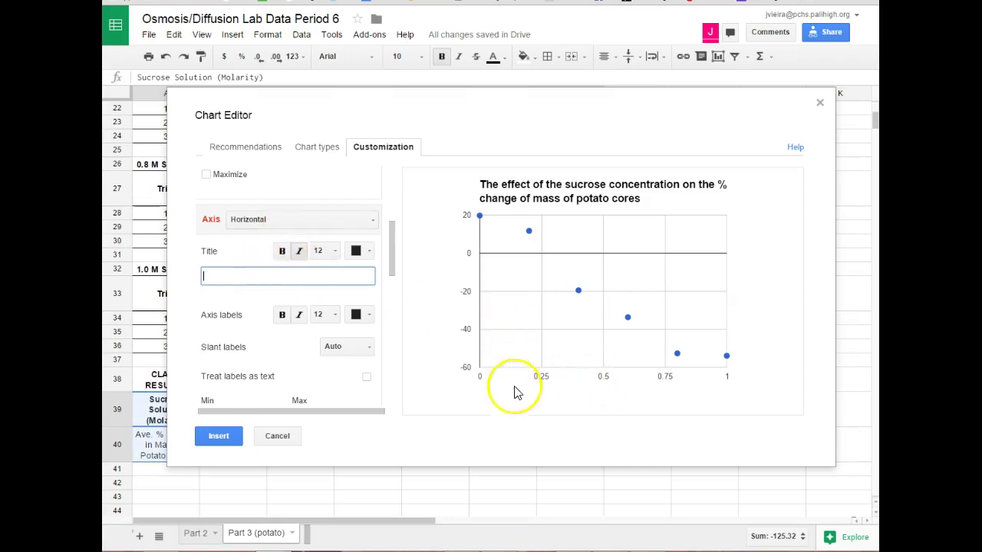
mouse_move(391, 239)
left_mouse_down()
mouse_move(403, 197)
mouse_move(406, 244)
left_mouse_up()
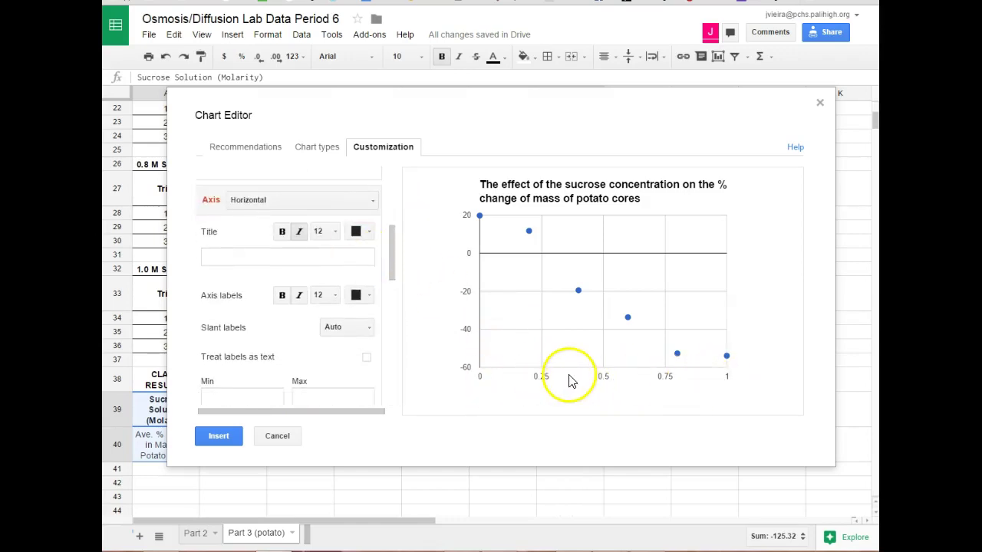
left_click(349, 258)
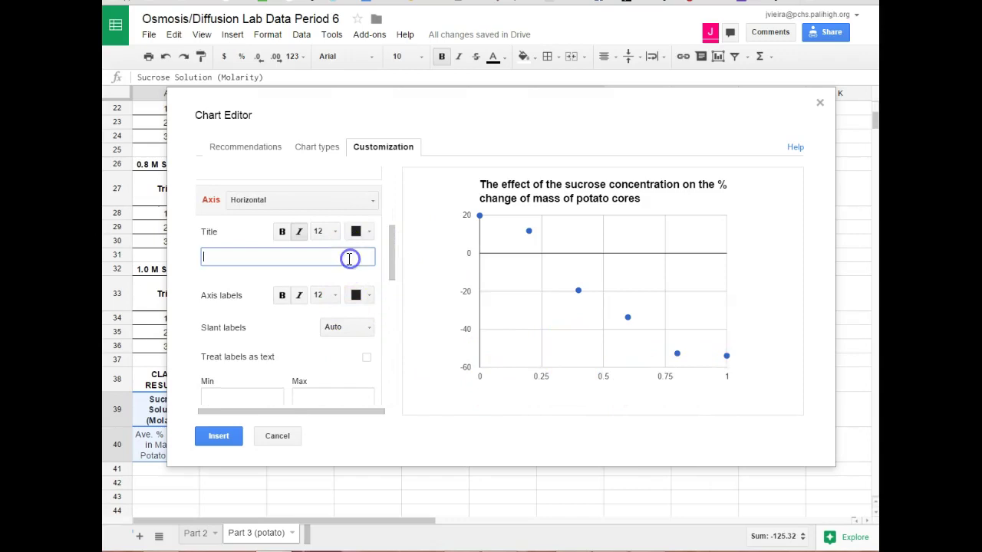
type("Sucrose Solution Concentraion")
key("BackSpace")
key("BackSpace")
type("tion ")
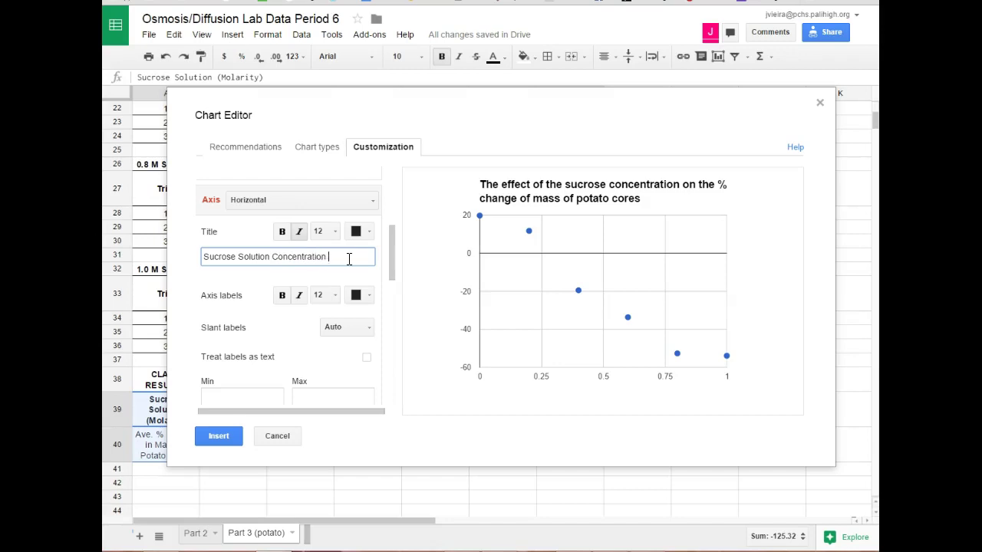
type("(Molarity)")
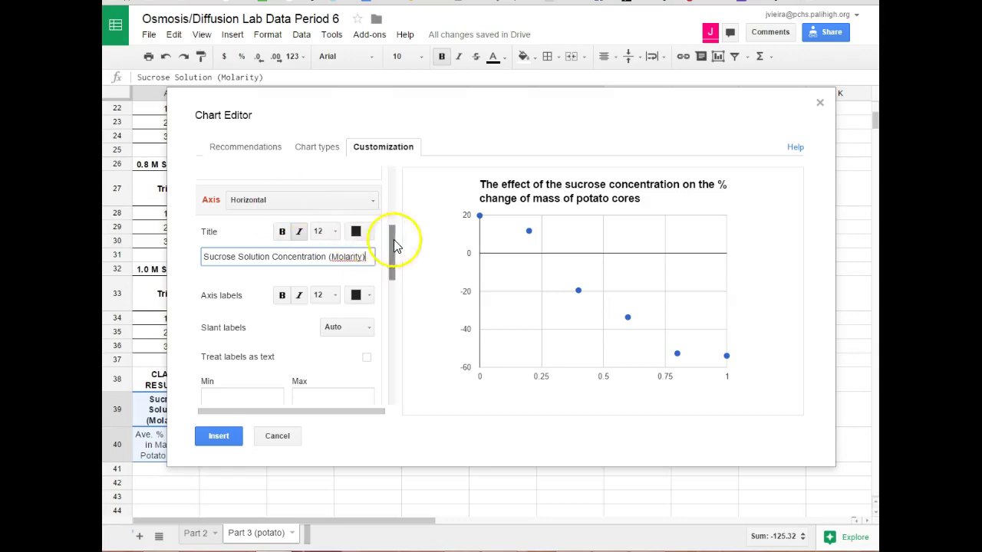
Title the left vertical axis "% Change in mass of potato cores".
left_click_drag(395, 244, 391, 218)
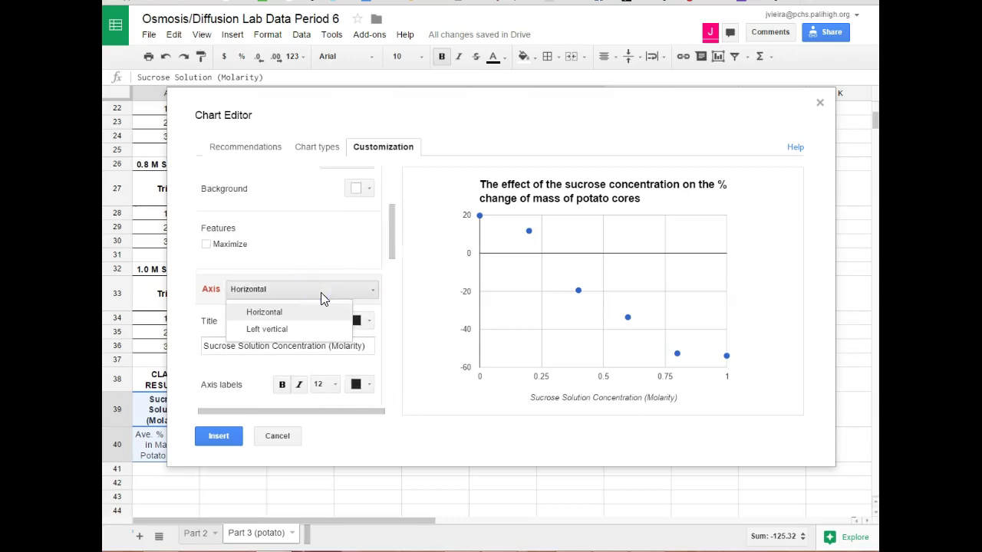
left_click(255, 327)
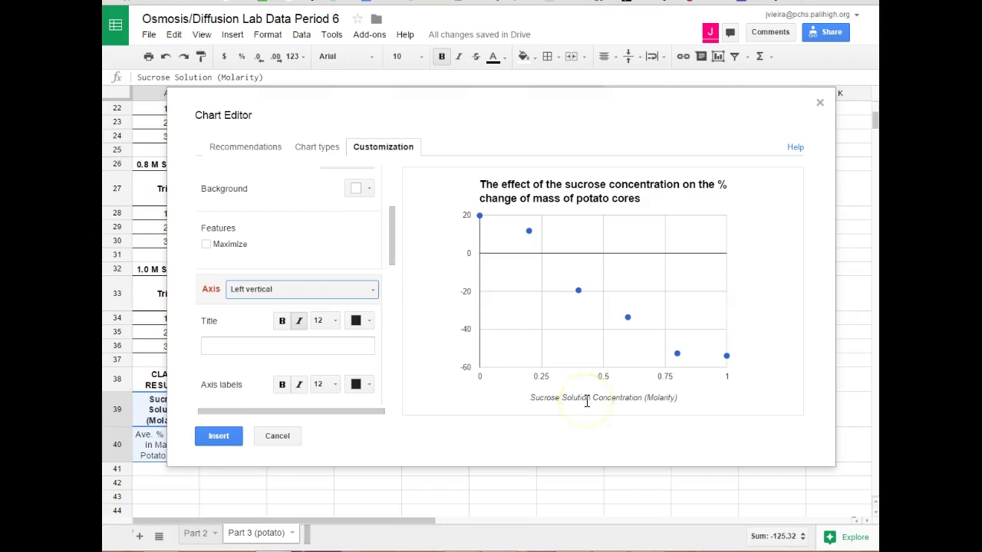
left_click(261, 346)
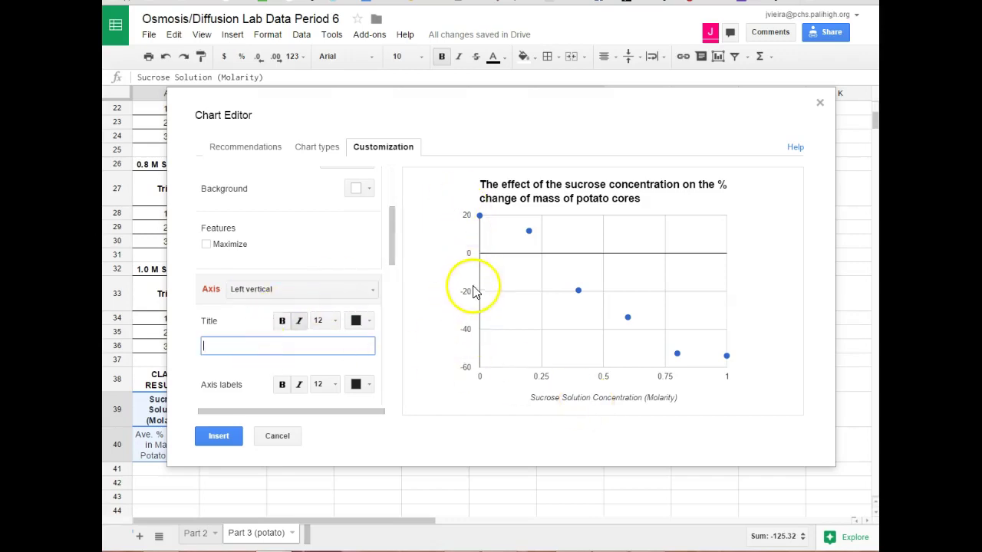
left_click(310, 345)
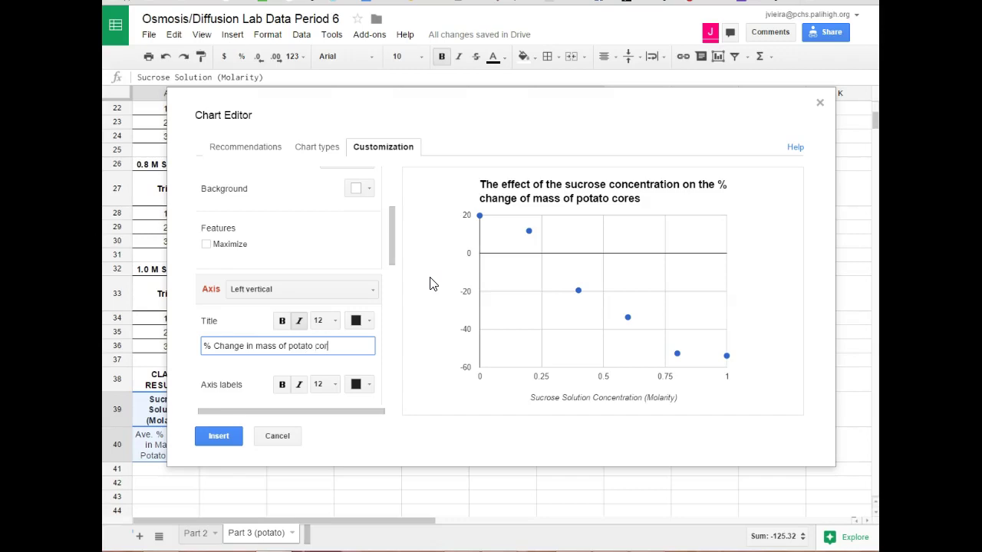
left_click(338, 347)
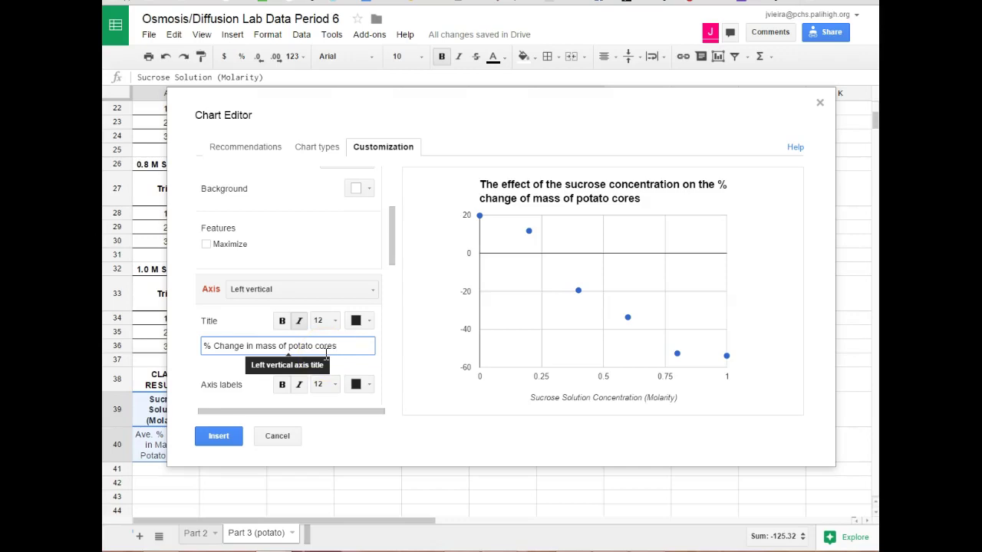
left_click(346, 352)
Set the left vertical axis to 6 major gridlines, leaving its minimum and maximum blank.
left_click_drag(390, 226, 386, 274)
left_click(267, 249)
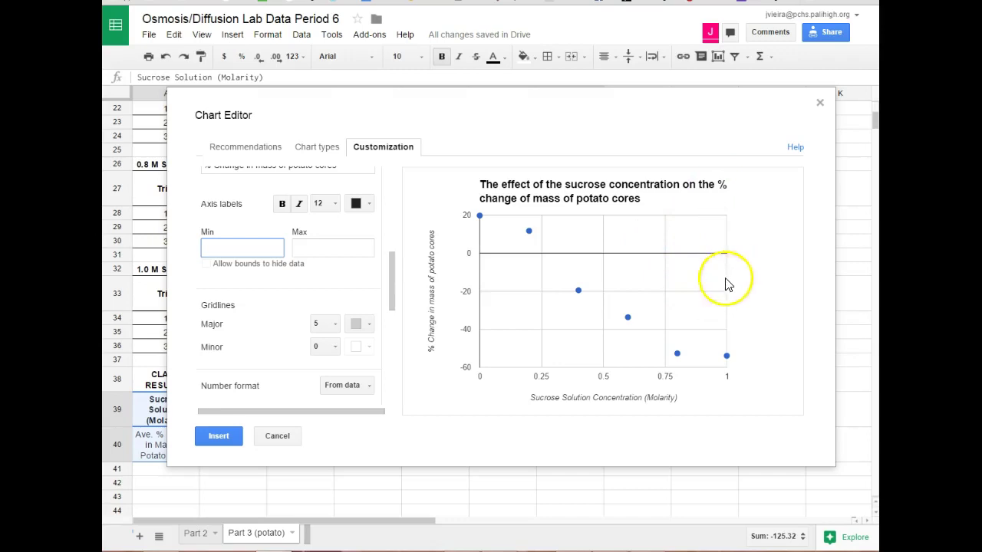
mouse_move(576, 296)
left_click(335, 325)
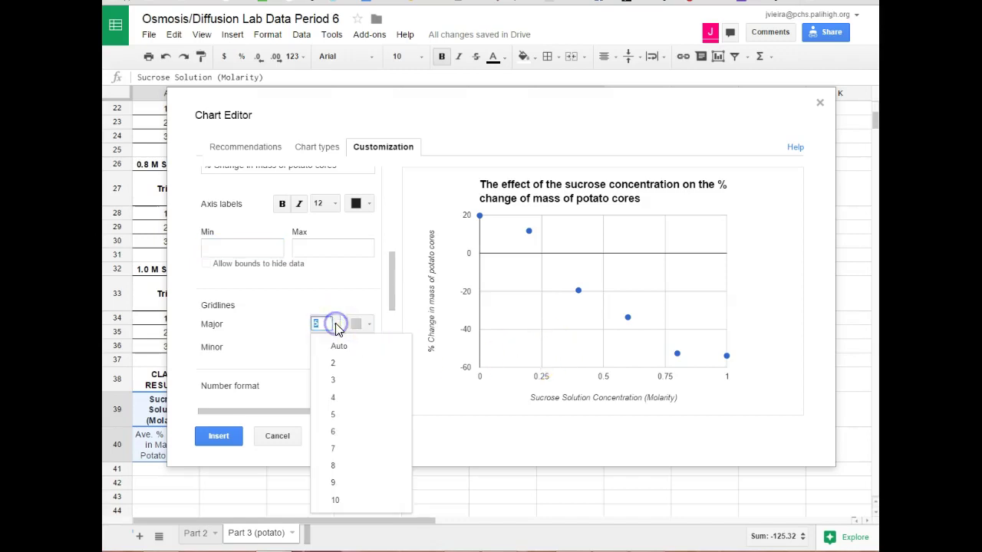
left_click(341, 432)
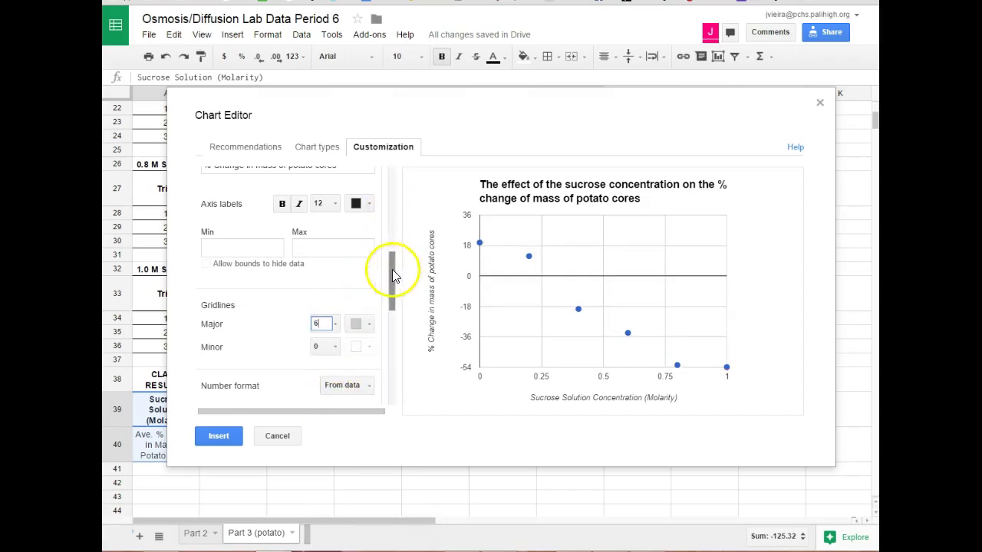
Set the chart data to switch rows and columns and use row 39 as labels, without aggregating row 39 or using column A as headers.
left_click_drag(392, 270, 388, 164)
left_click(317, 147)
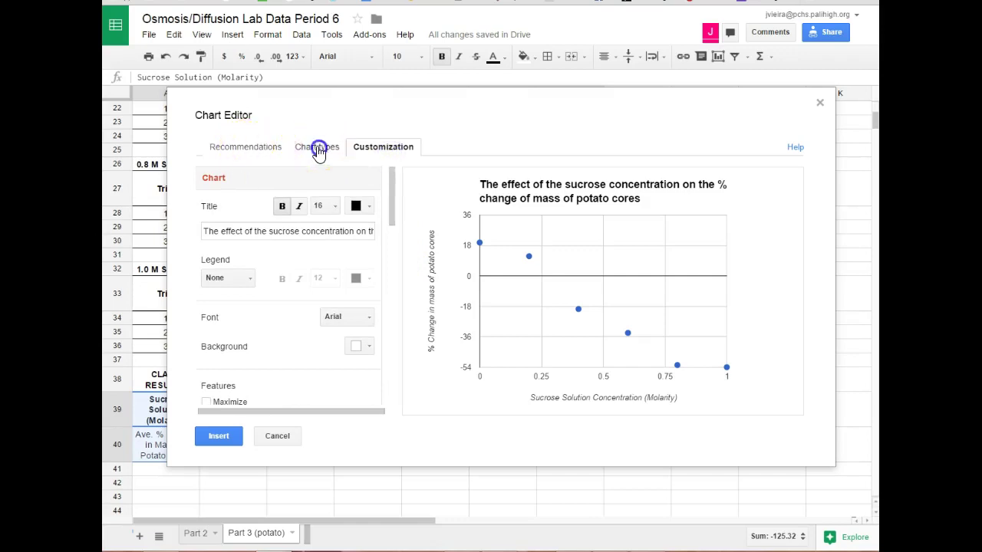
left_click(201, 194)
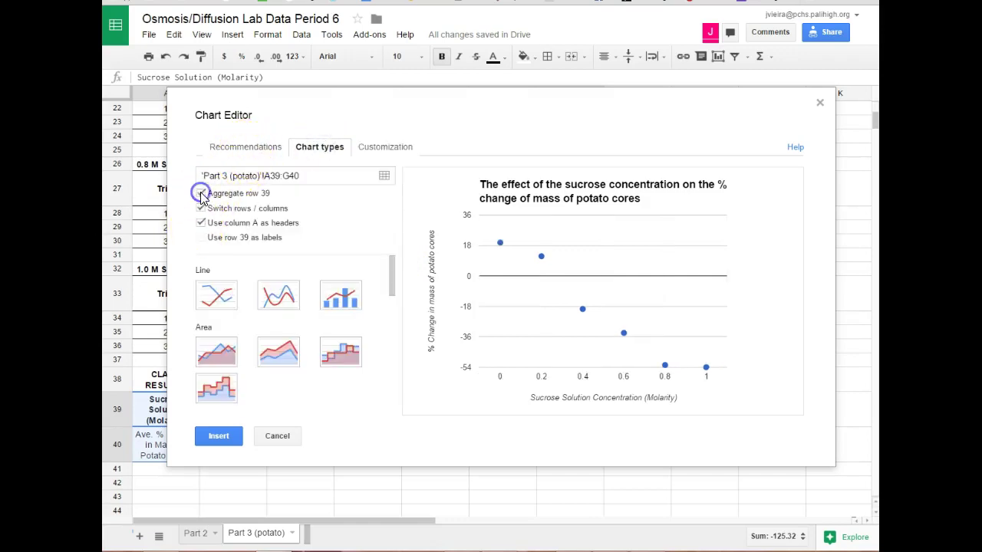
left_click(201, 194)
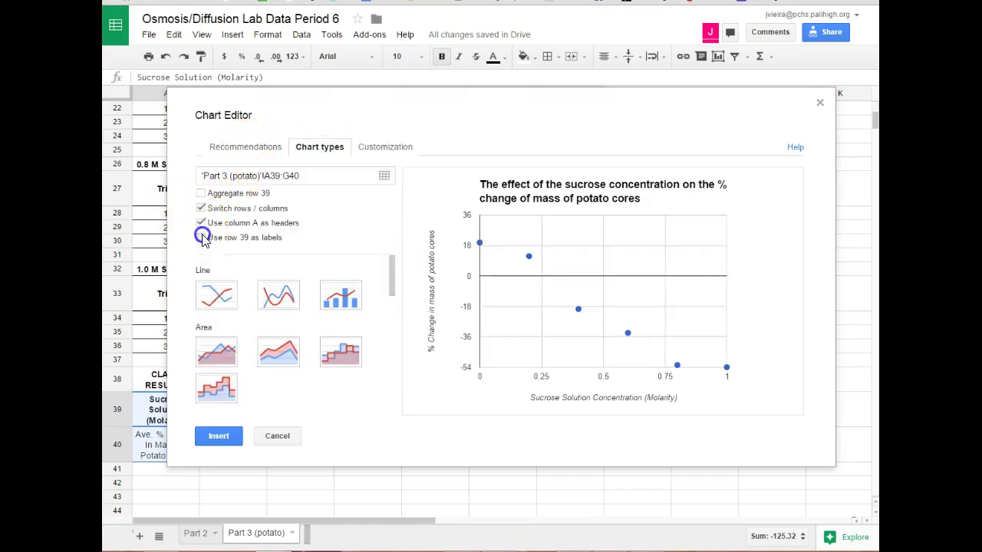
left_click(201, 224)
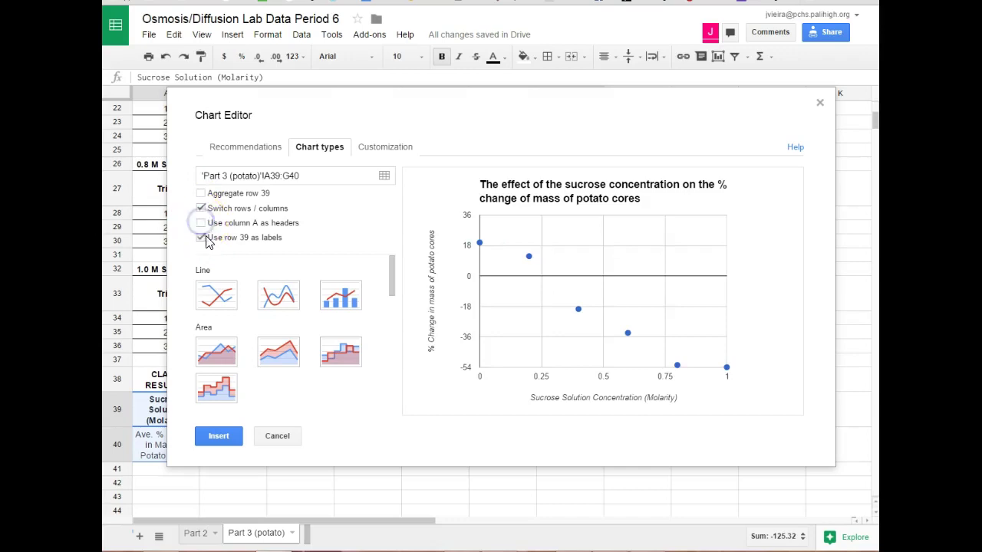
left_click(201, 211)
left_click(201, 210)
Set the horizontal axis to 6 major gridlines.
left_click(376, 149)
left_click_drag(386, 213, 386, 307)
left_click(329, 327)
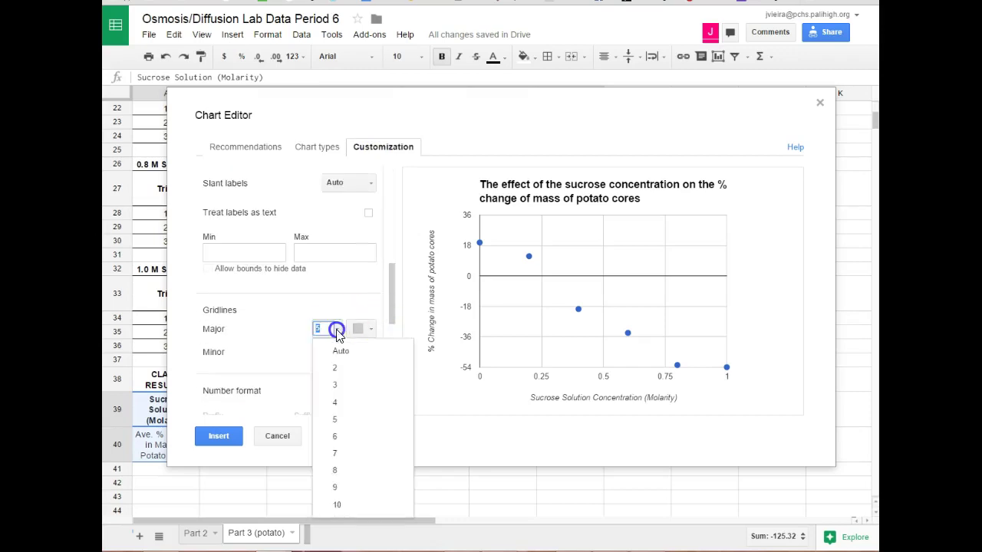
left_click(342, 435)
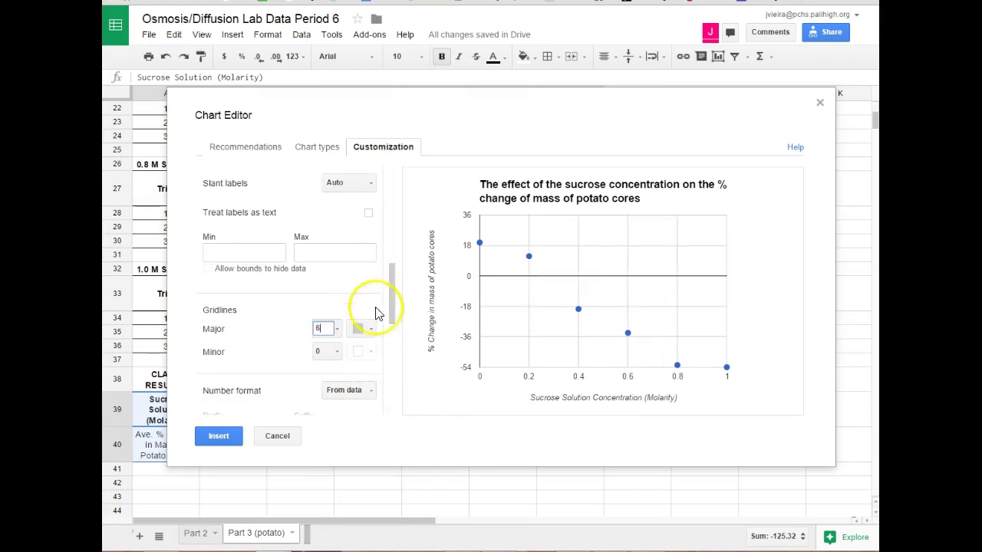
Recheck the chart's data options and set the horizontal axis to 10 minor gridlines.
left_click_drag(395, 296, 395, 203)
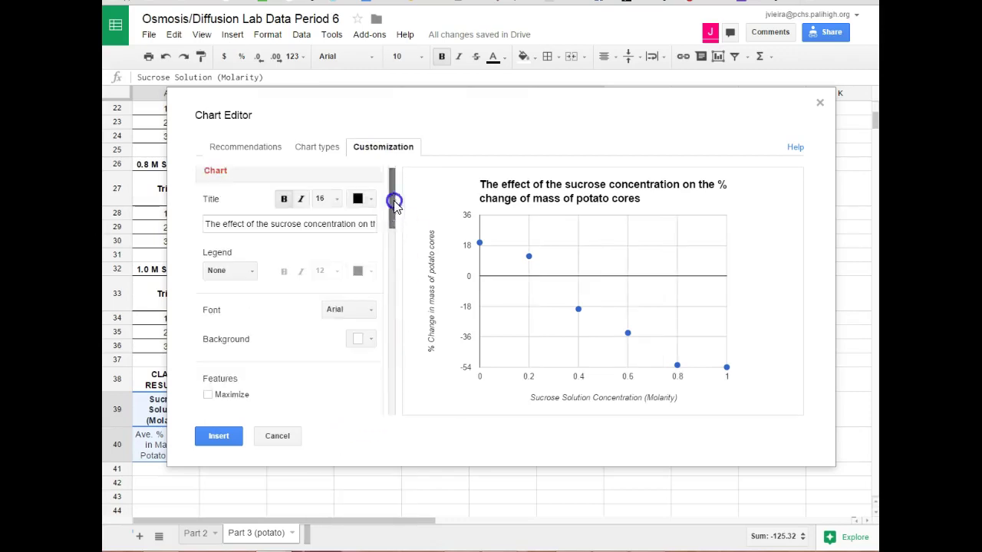
left_click(315, 147)
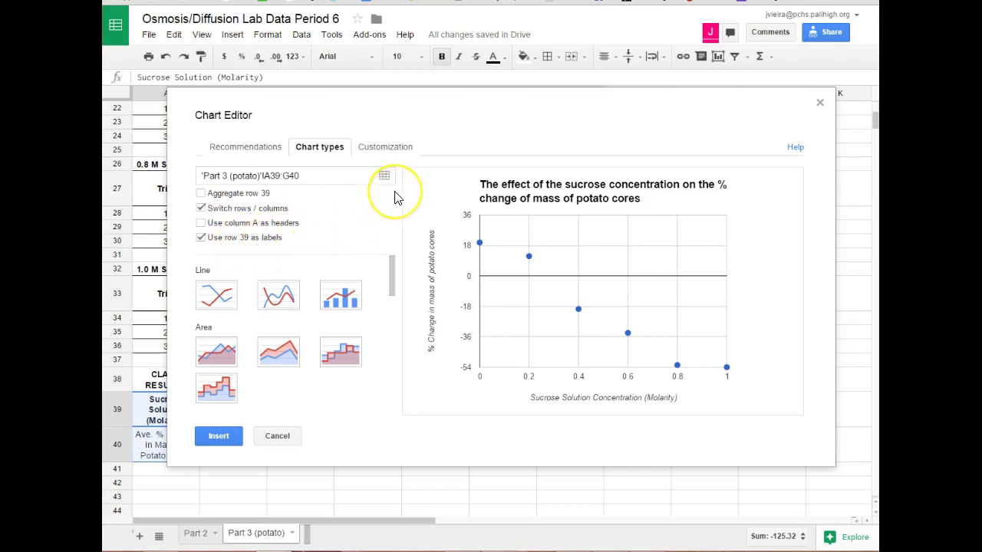
left_click(384, 146)
left_click_drag(394, 205, 396, 309)
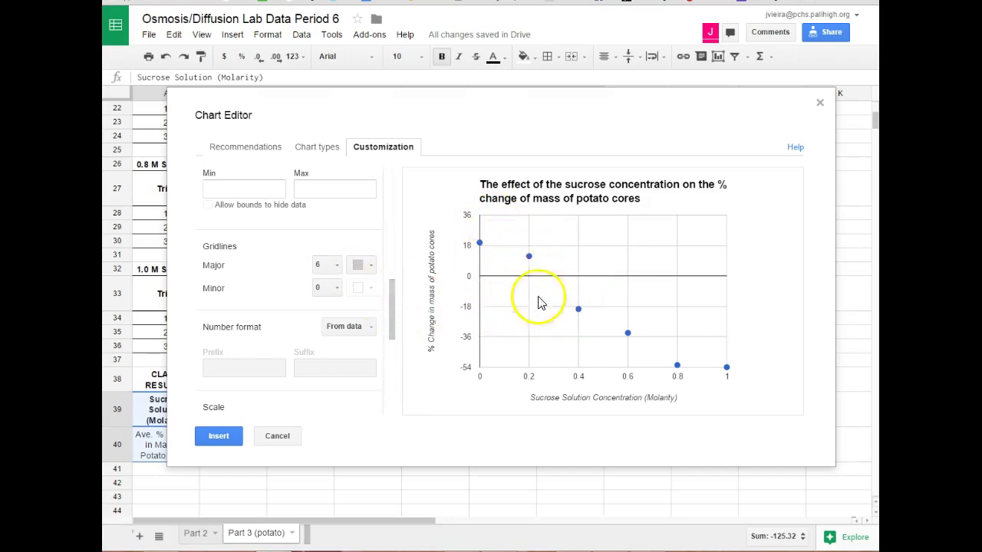
left_click(336, 289)
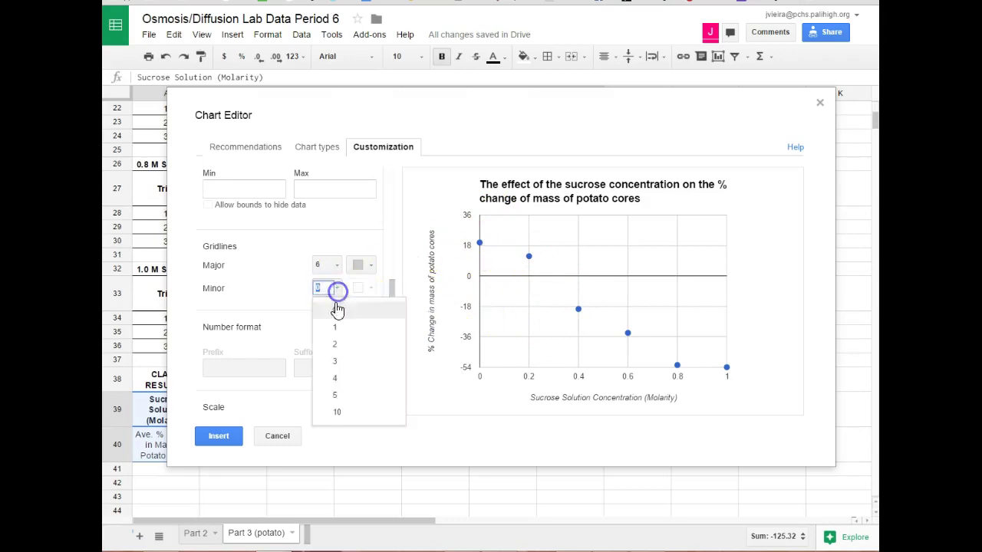
left_click(345, 411)
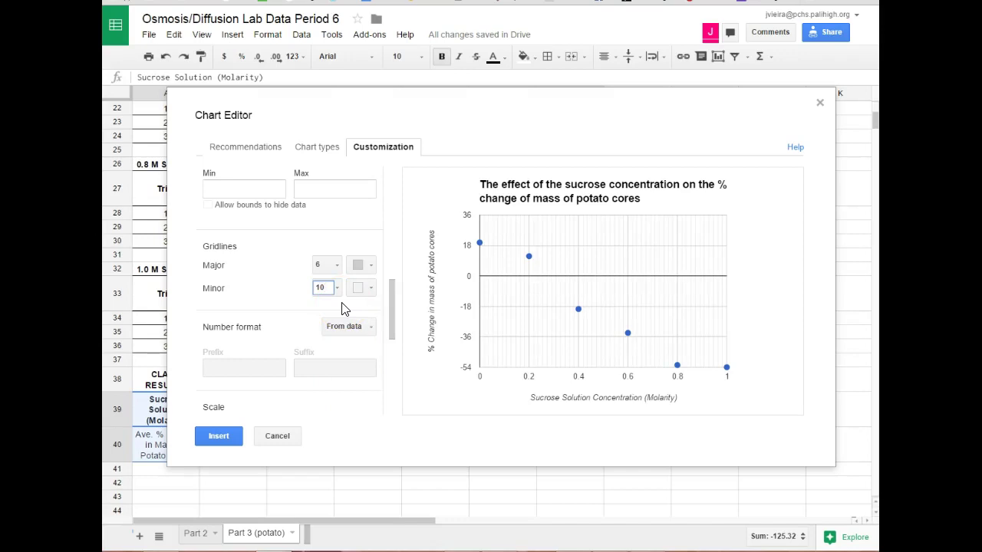
Add a Linear trendline to Data series 1 and insert the chart into the Part 3 (potato) sheet.
left_click_drag(392, 290, 386, 387)
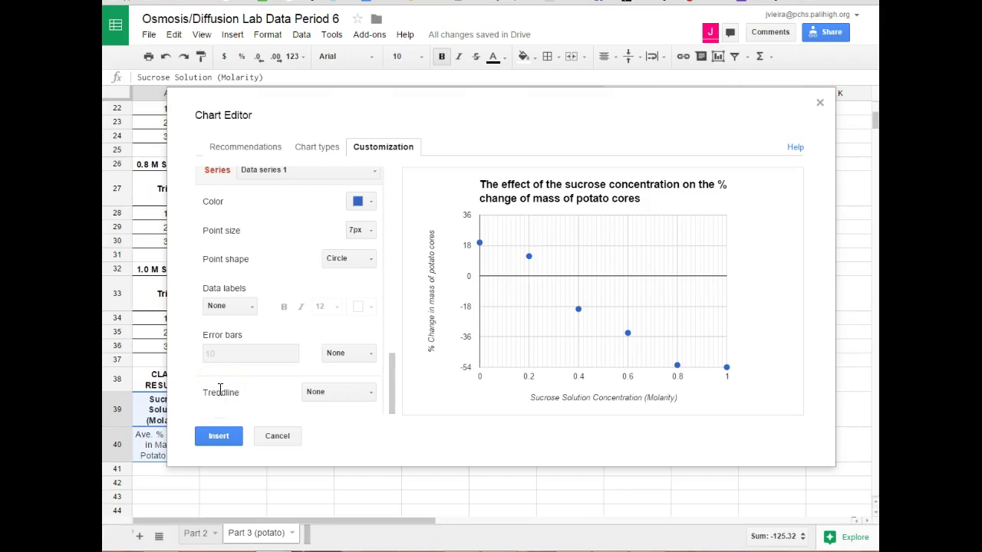
left_click(340, 393)
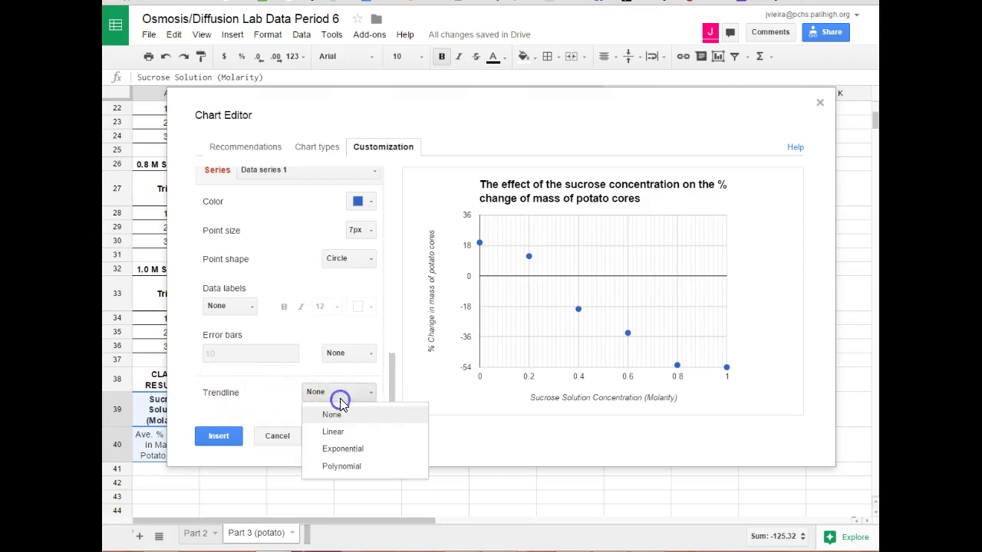
left_click(348, 433)
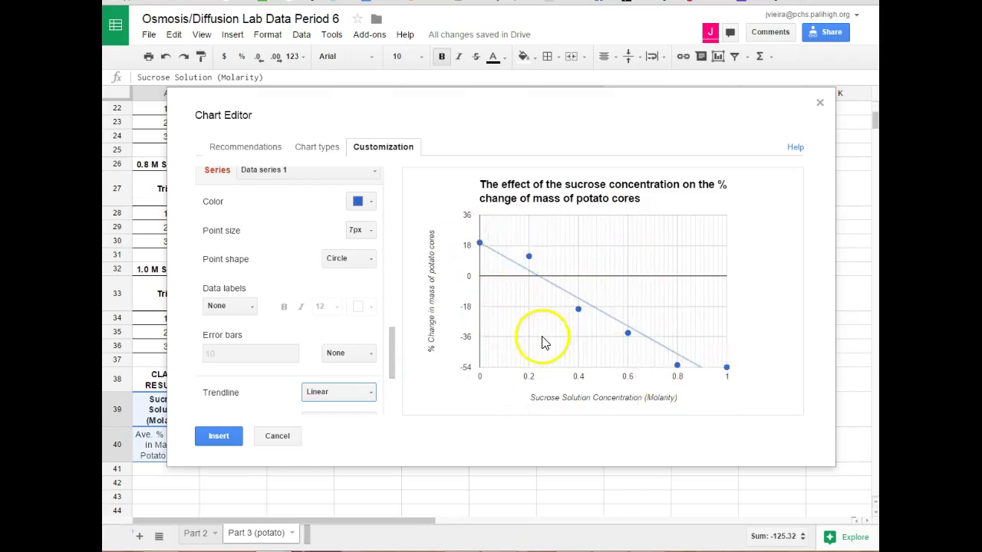
left_click(225, 442)
left_click_drag(493, 300, 658, 161)
Save the inserted chart as an image and view the downloaded picture, closing it when done.
left_click(700, 144)
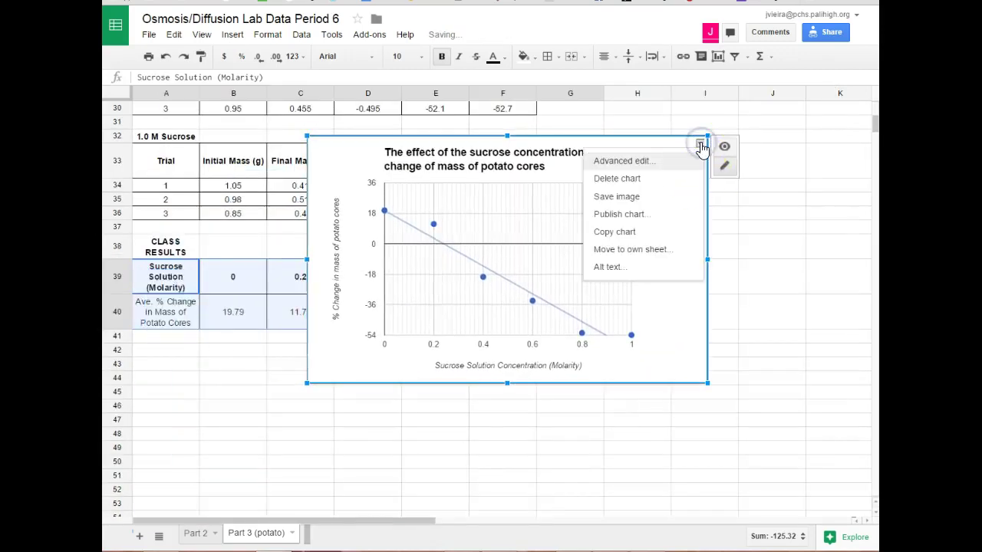
left_click(625, 196)
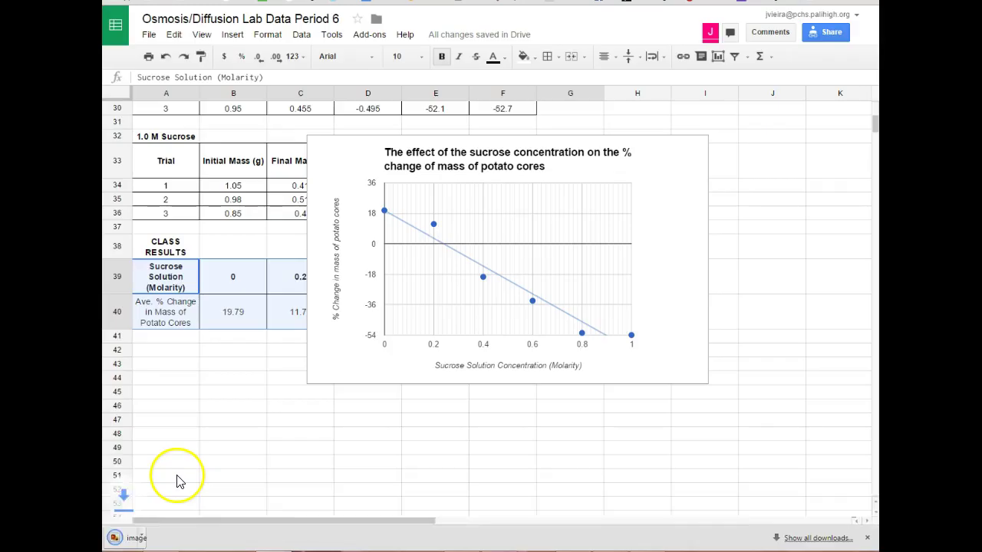
left_click(184, 536)
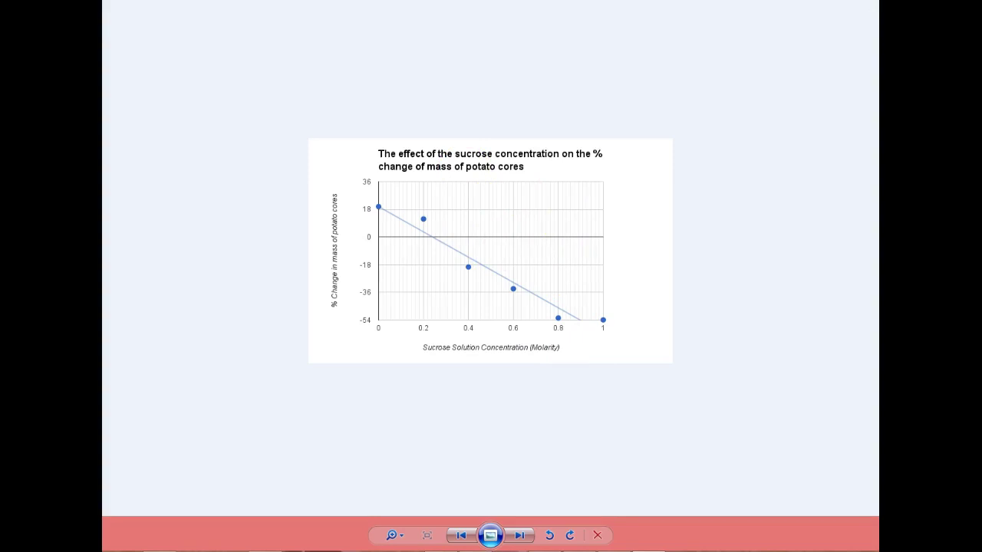
left_click(860, 2)
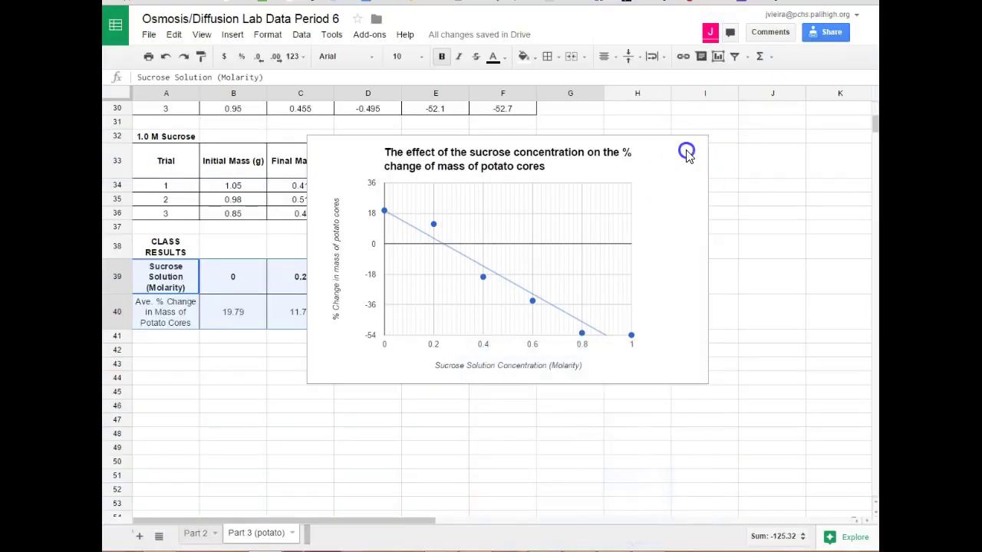
Move the chart to its own sheet and compare it with the Part 3 (potato) sheet's data.
left_click(687, 154)
left_click(699, 143)
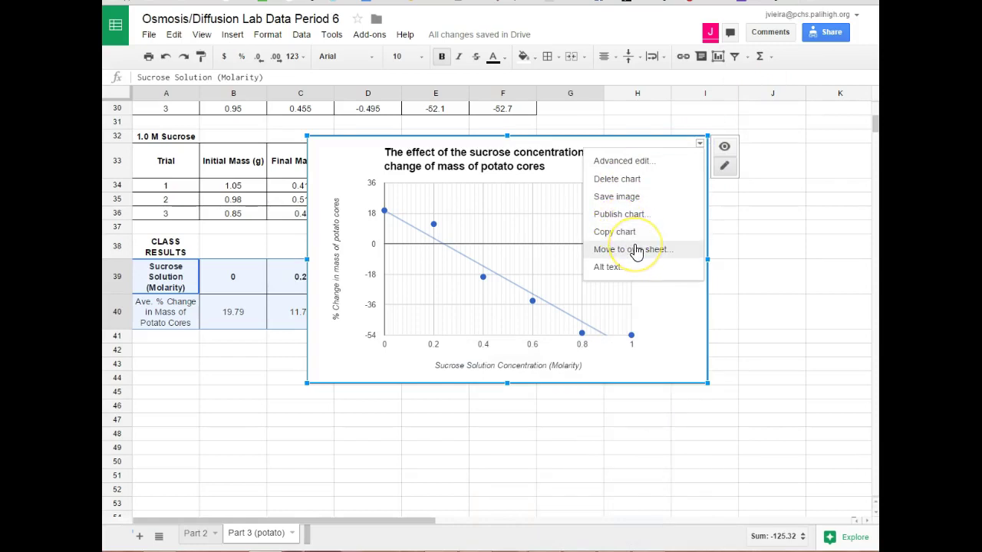
left_click(636, 250)
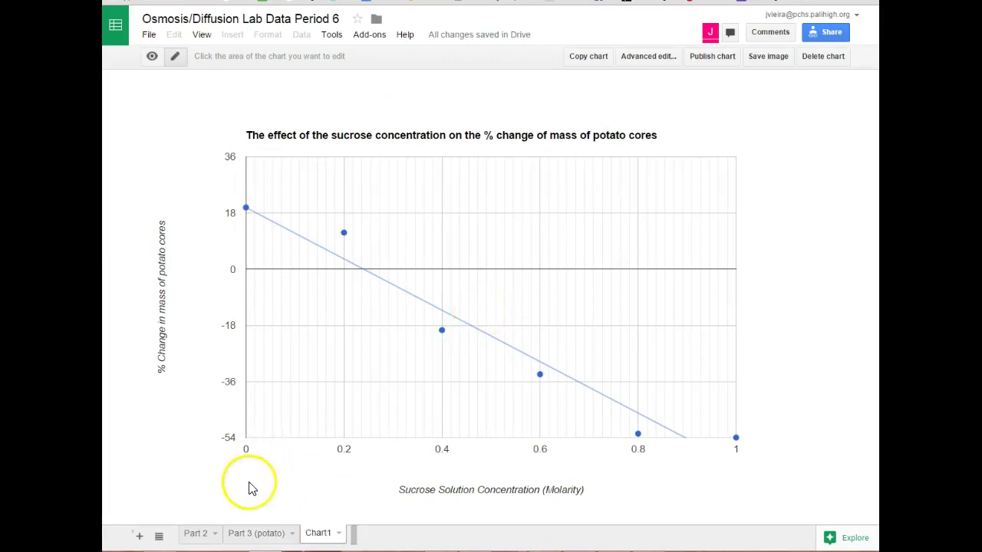
left_click(256, 535)
left_click(317, 534)
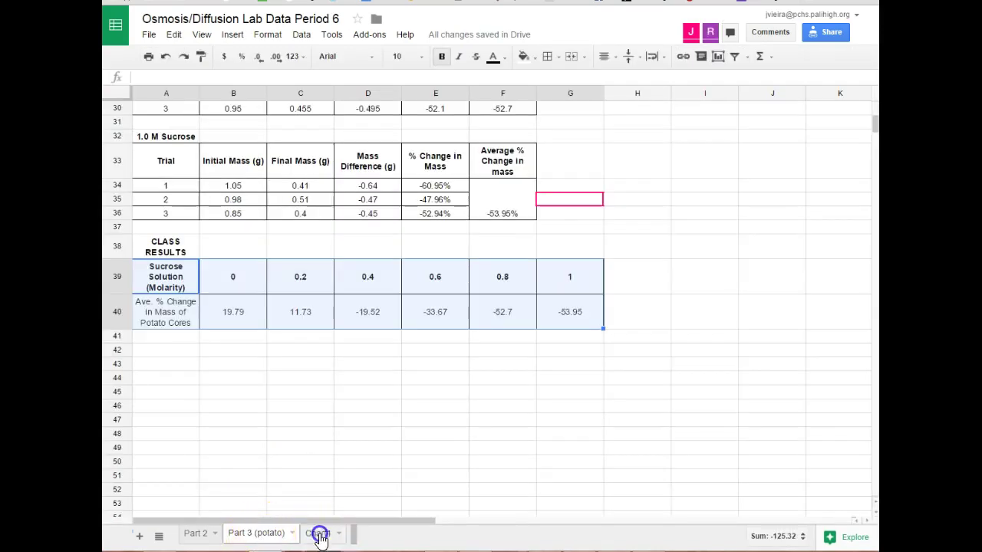